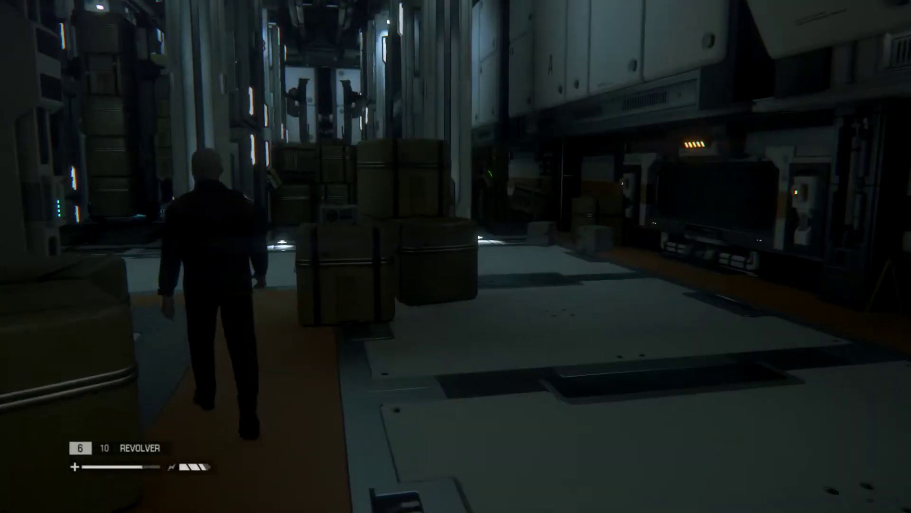
key(w)
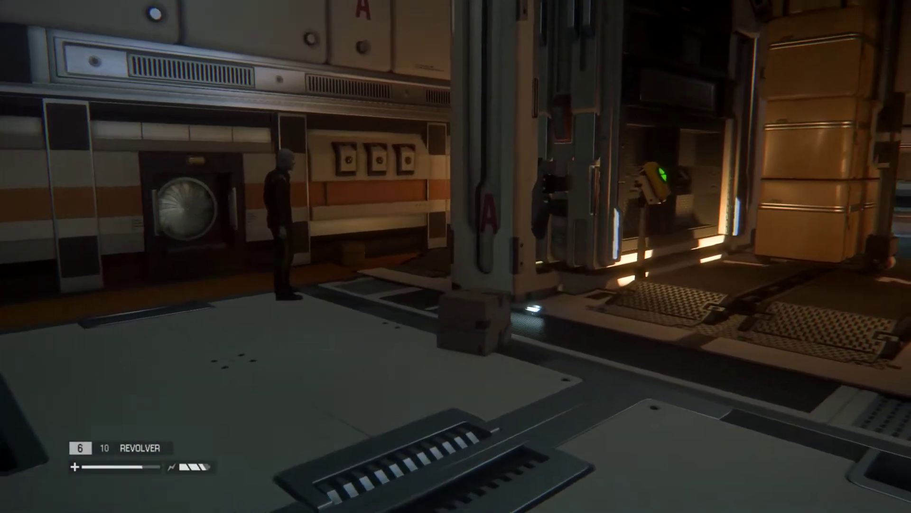
key(w)
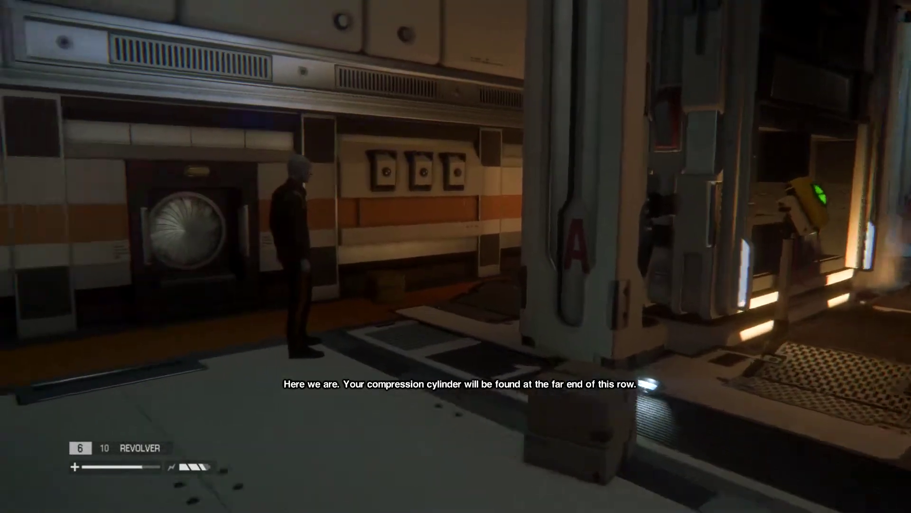
key(w)
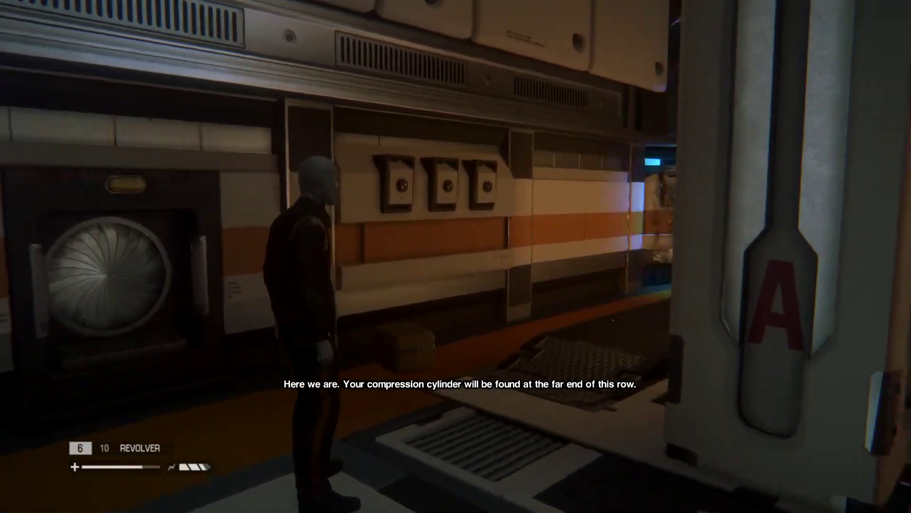
key(w)
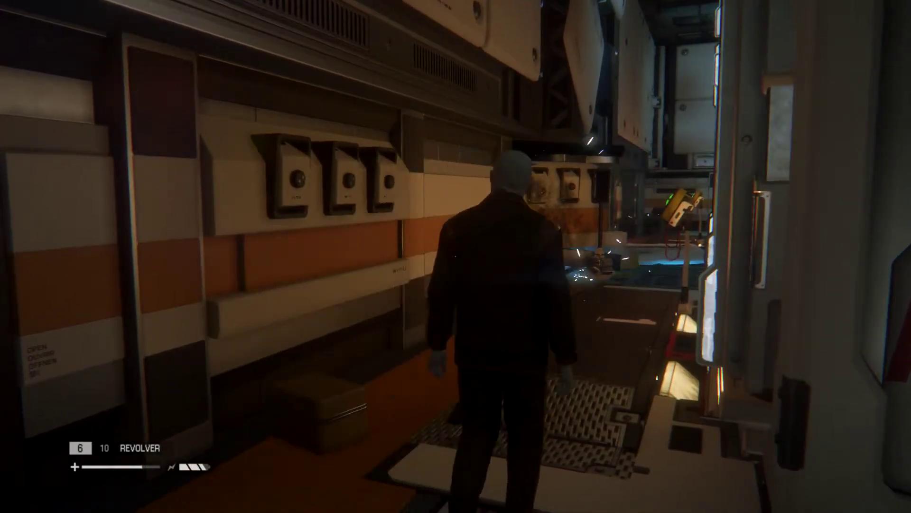
key(w)
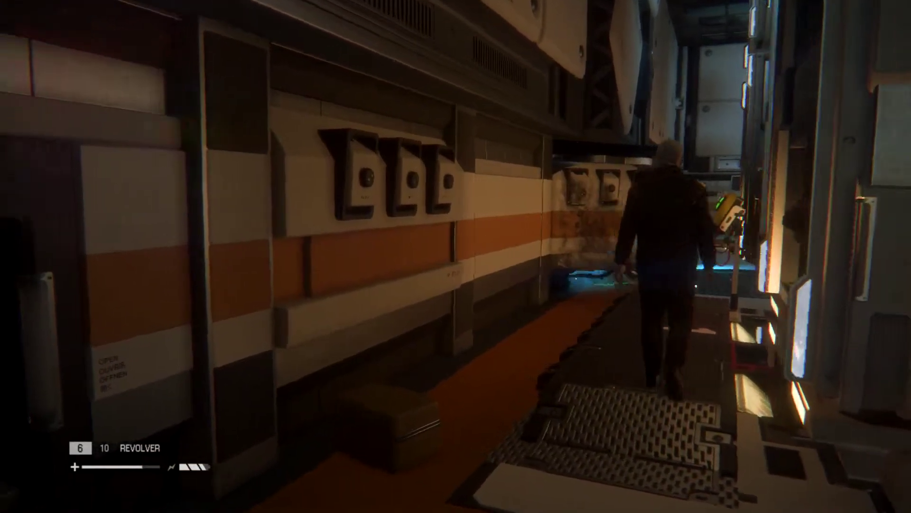
key(w)
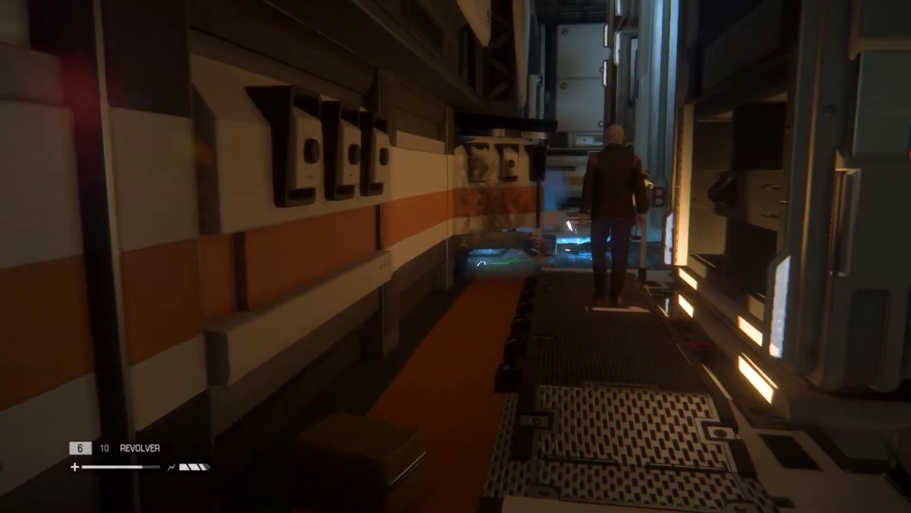
key(w)
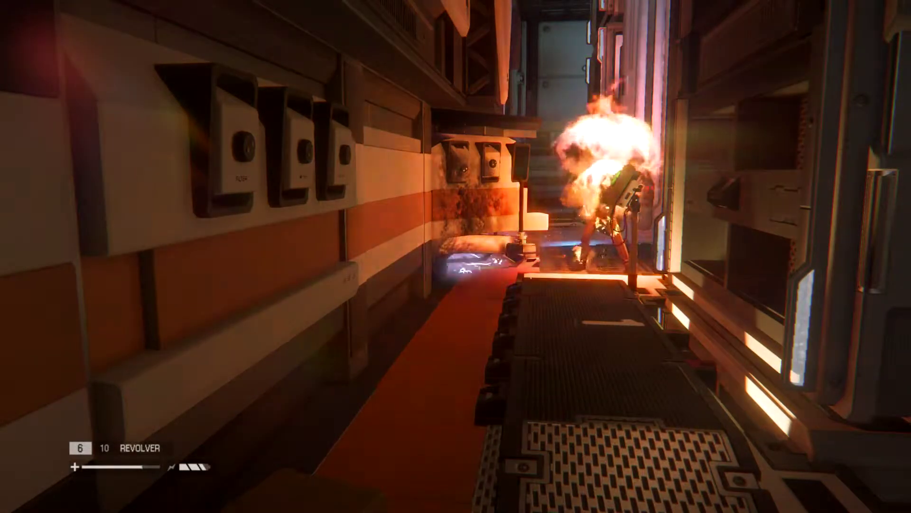
key(s)
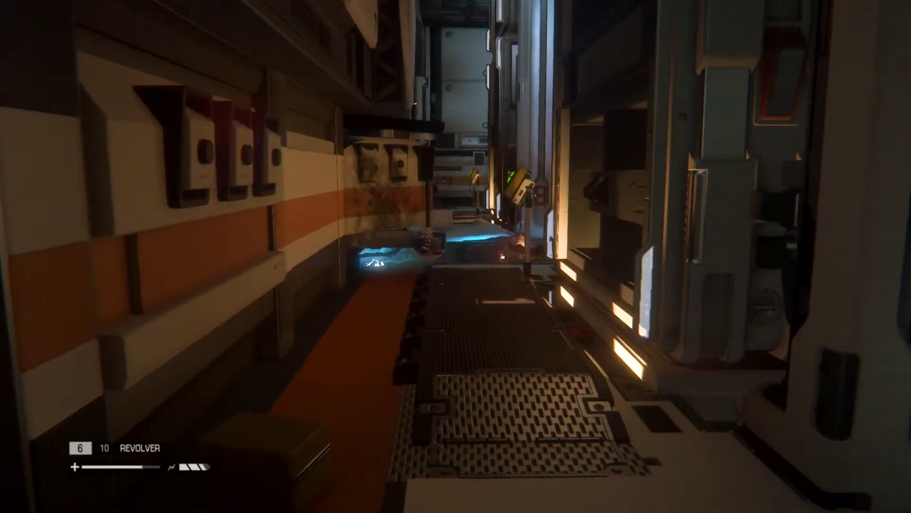
key(w)
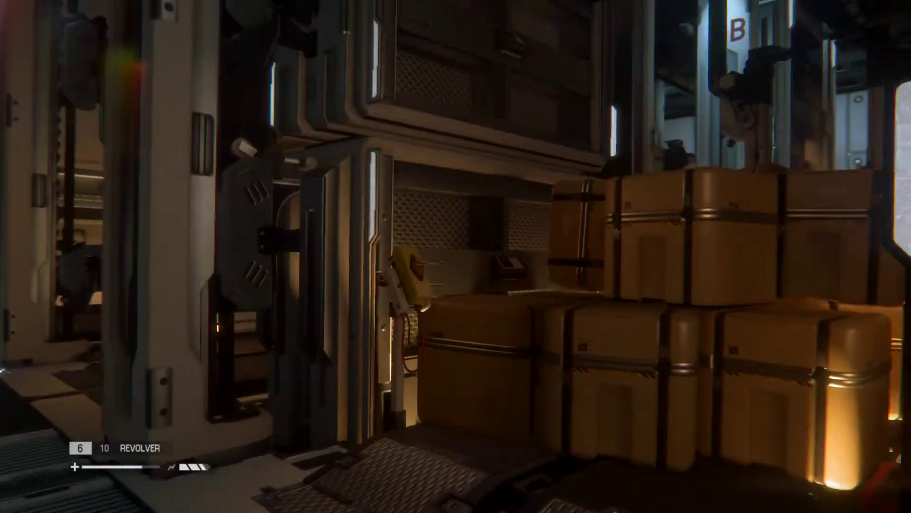
key(w)
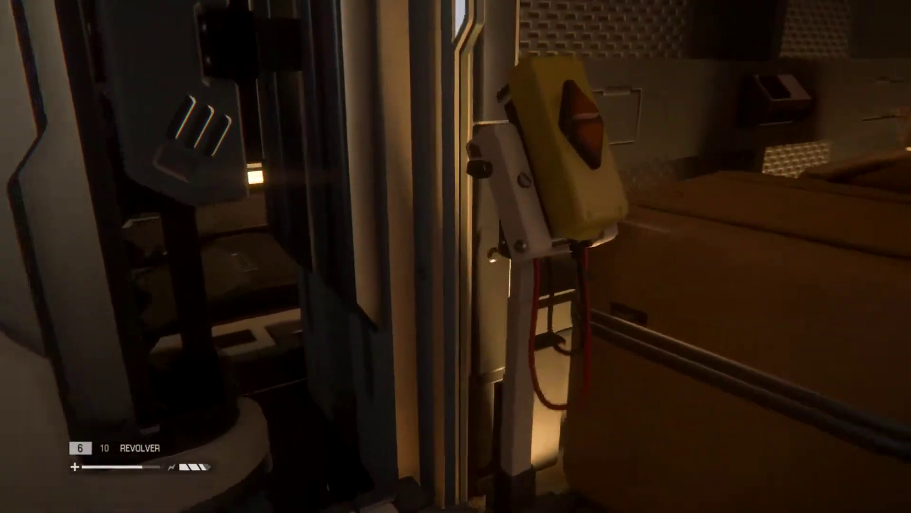
key(w)
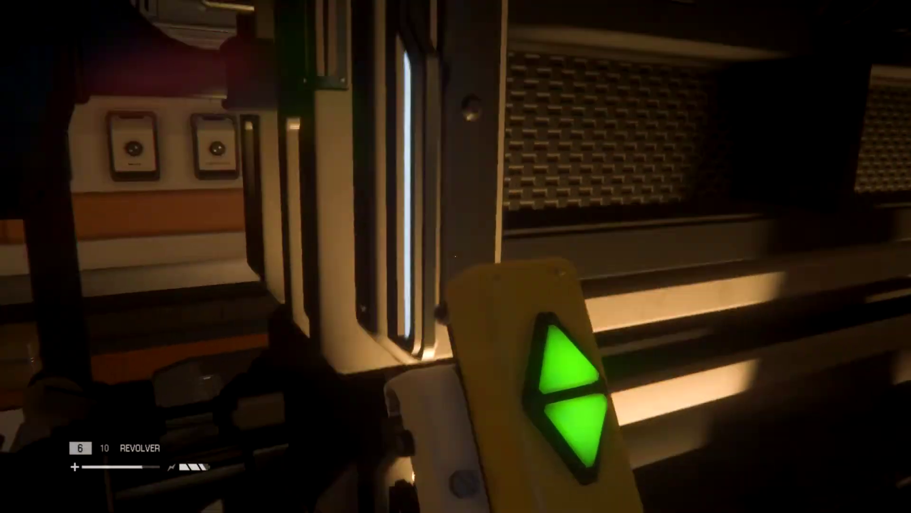
key(s)
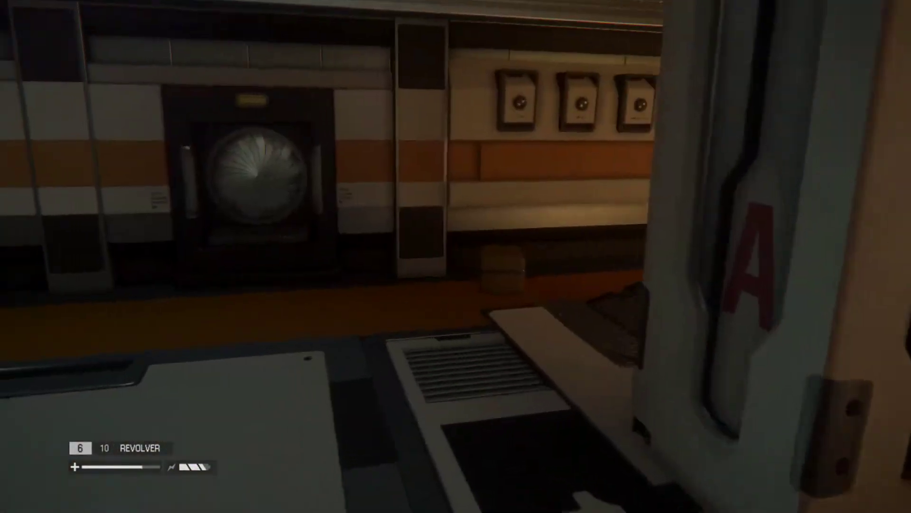
key(w)
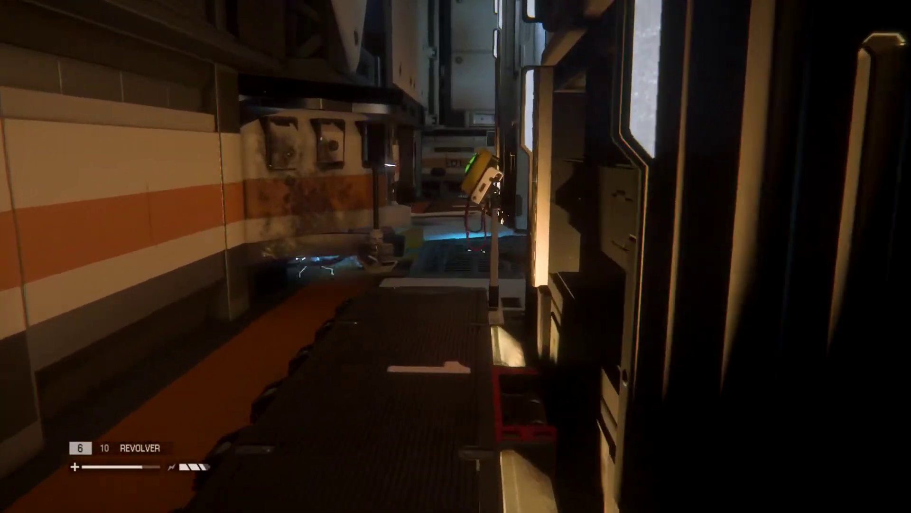
key(w)
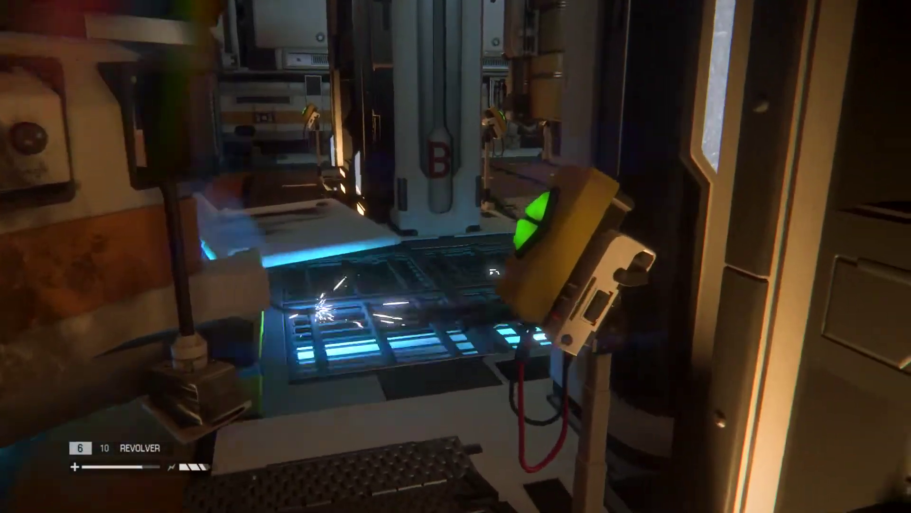
key(w)
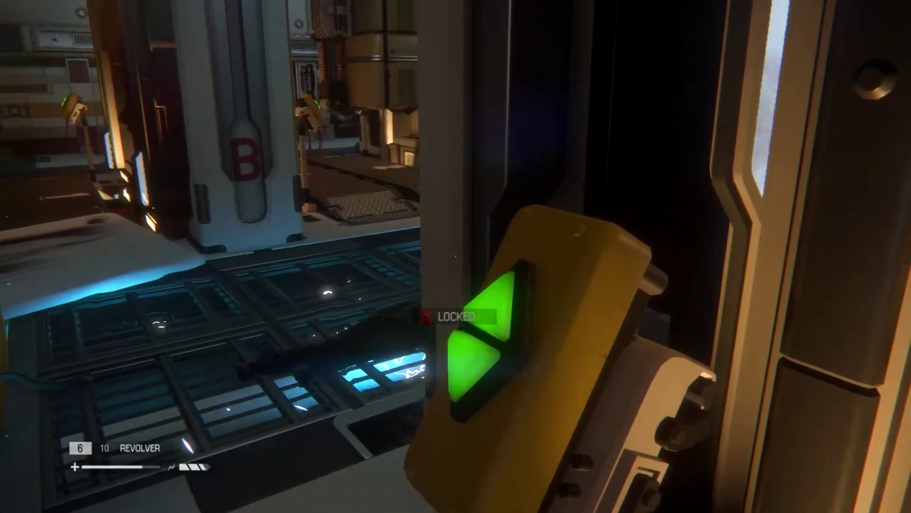
key(w)
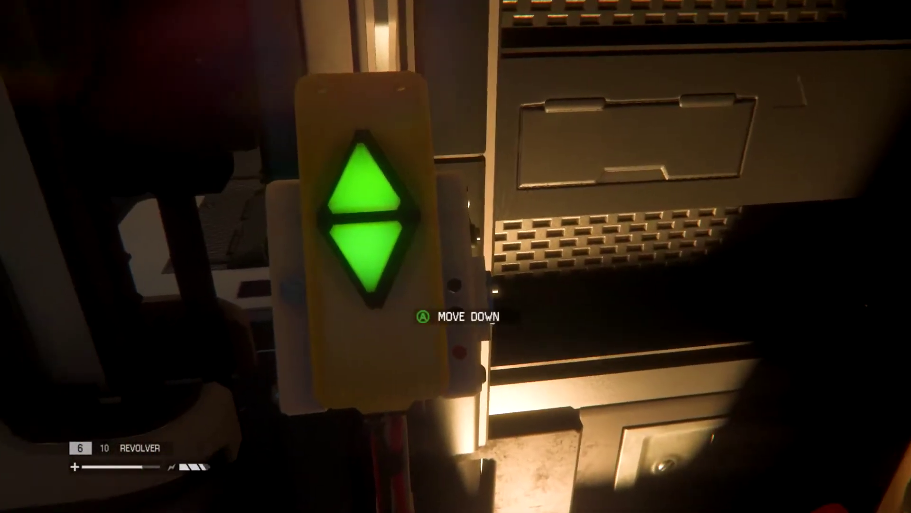
key(e)
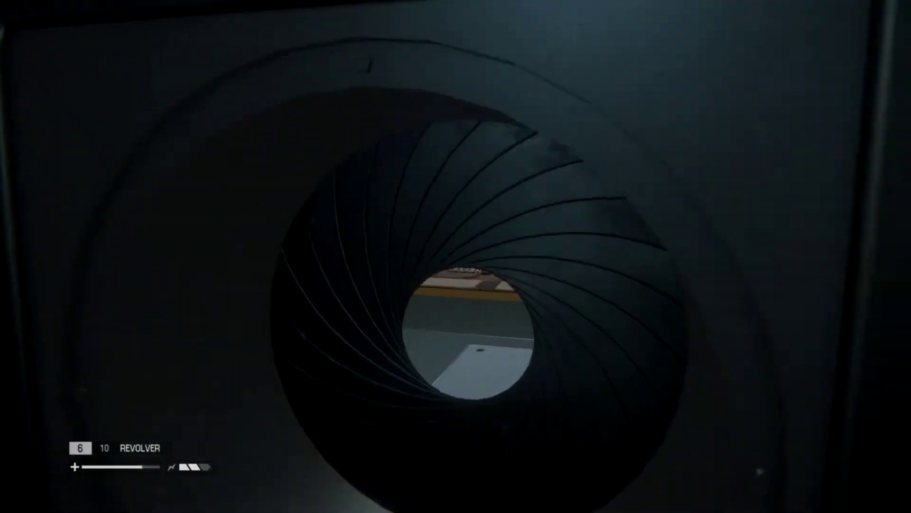
key(w)
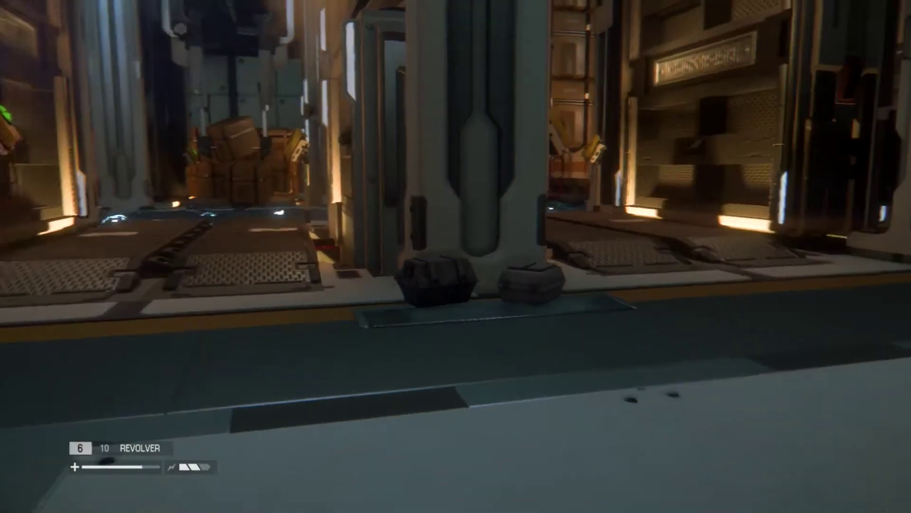
key(w)
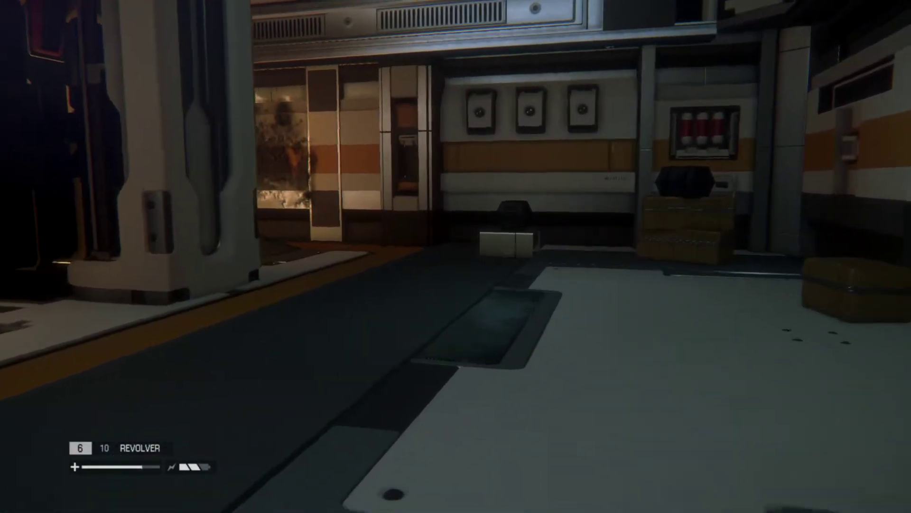
drag(456, 257, 285, 256)
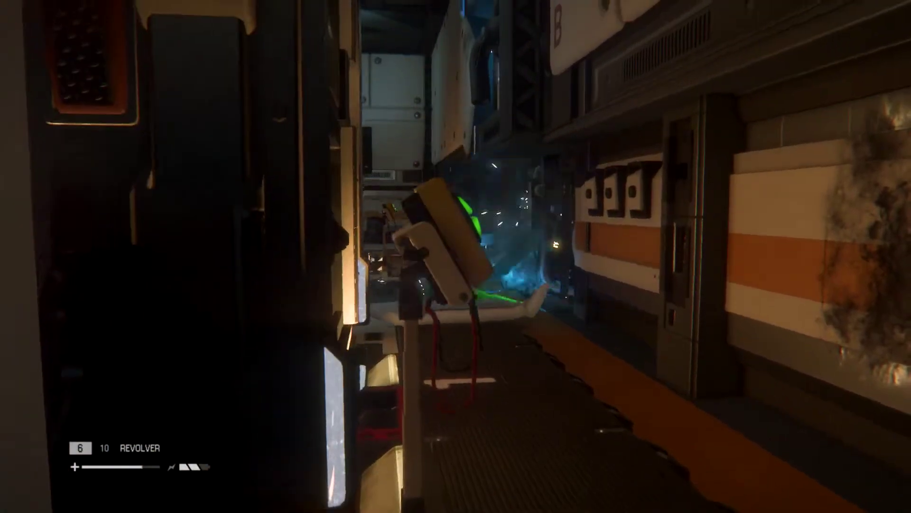
drag(456, 257, 641, 257)
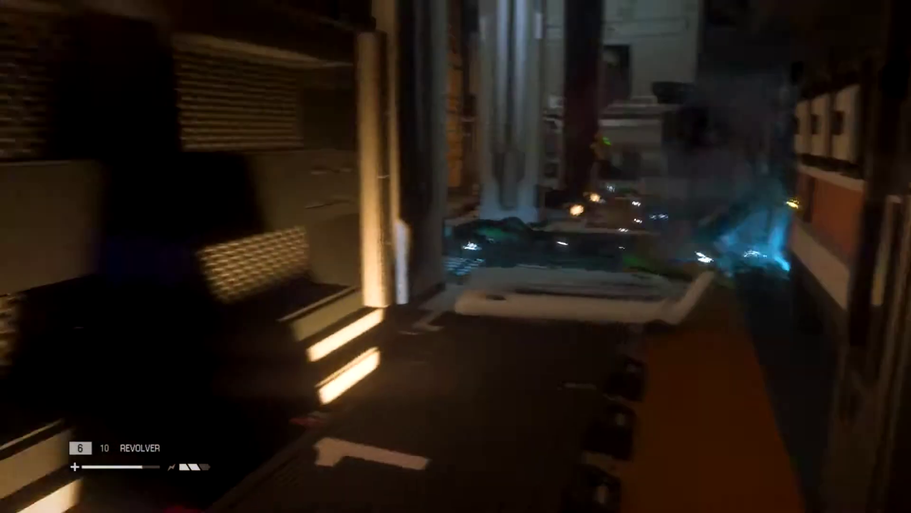
drag(456, 257, 641, 256)
key(w)
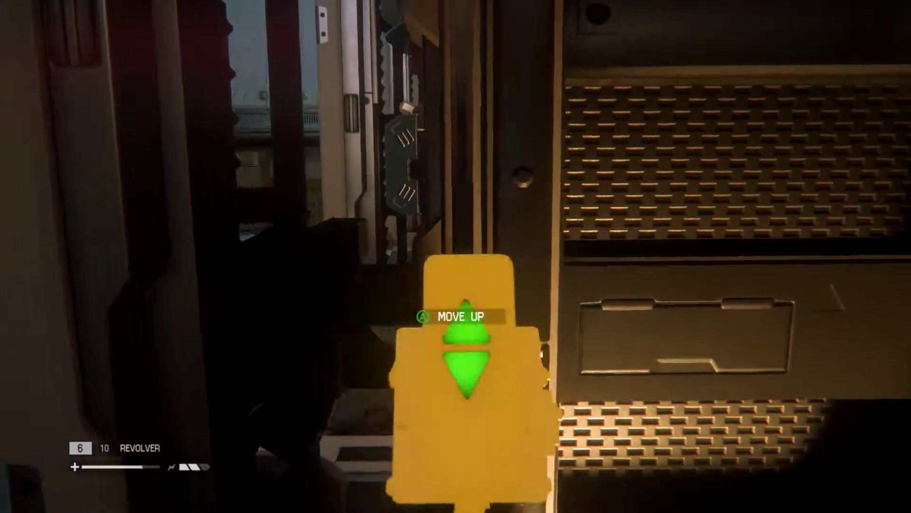
key(w)
key(e)
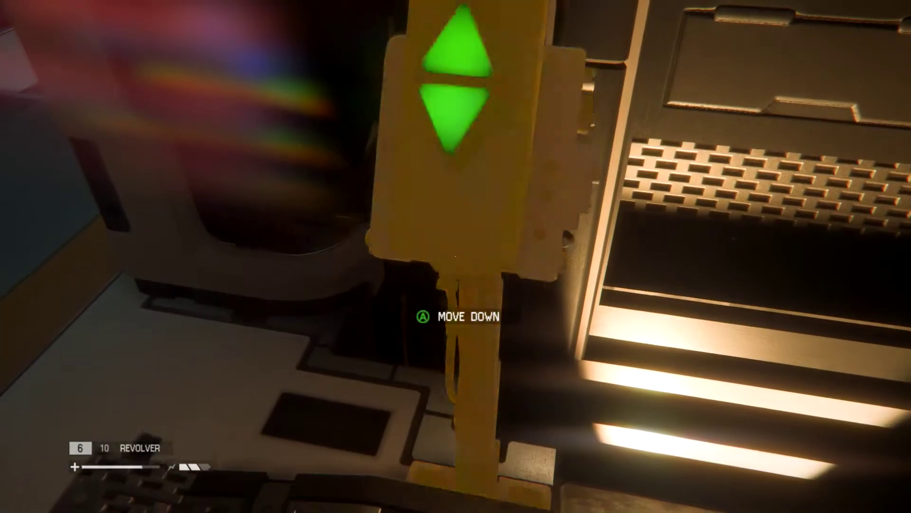
key(e)
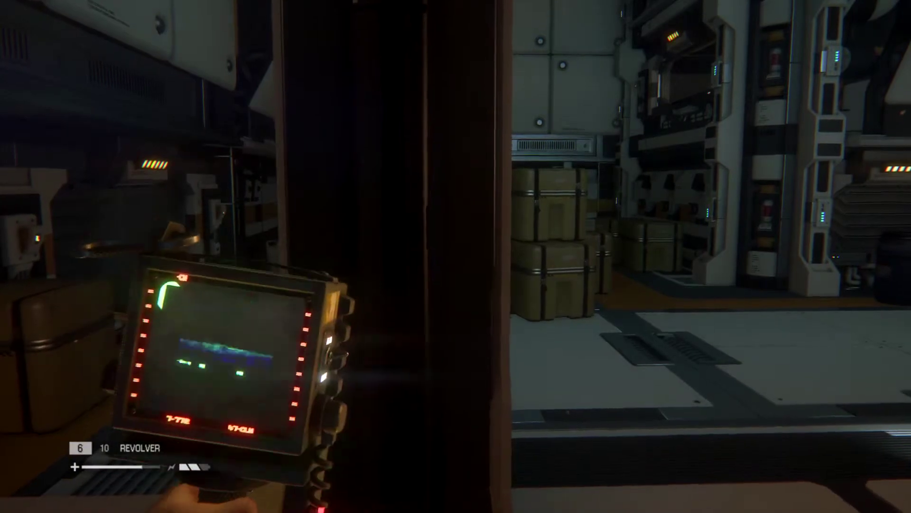
key(Tab)
key(w)
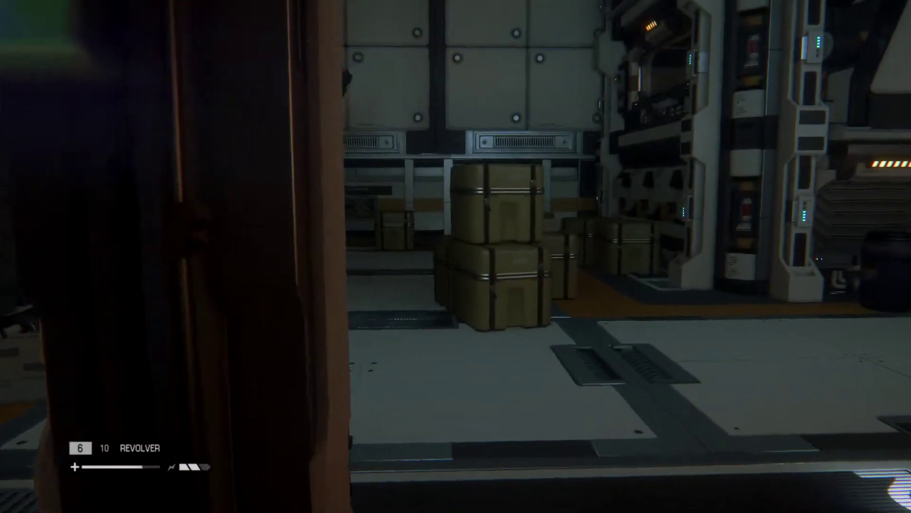
key(w)
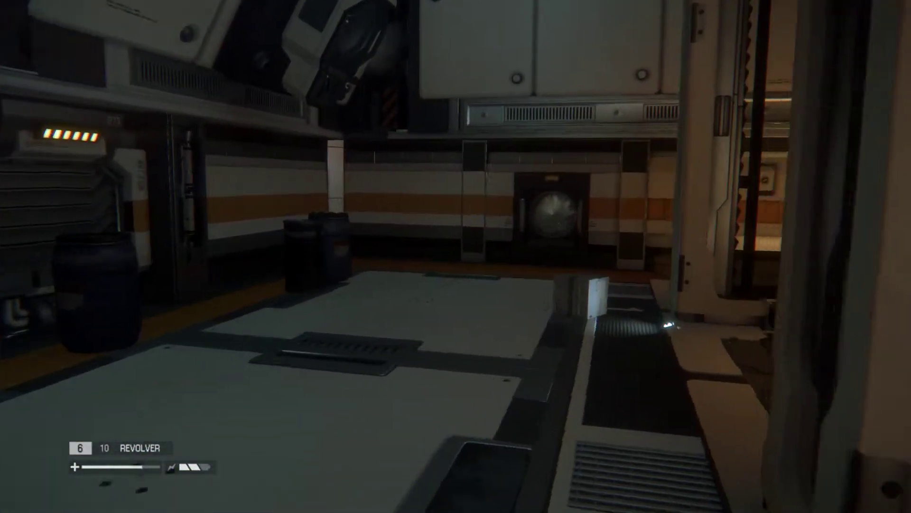
key(w)
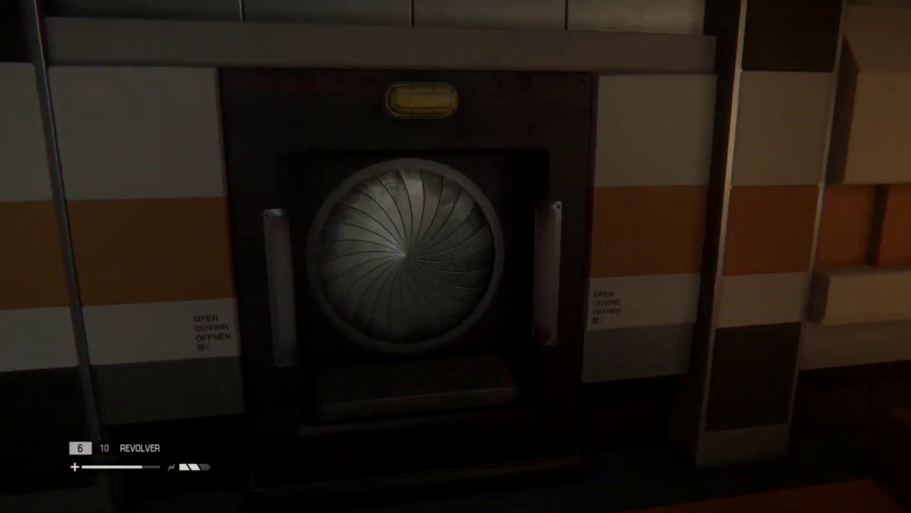
key(e)
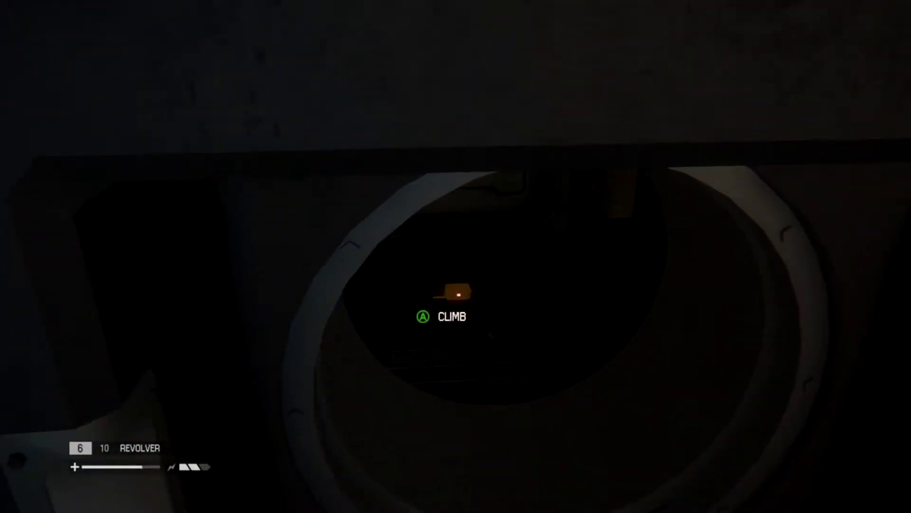
key(w)
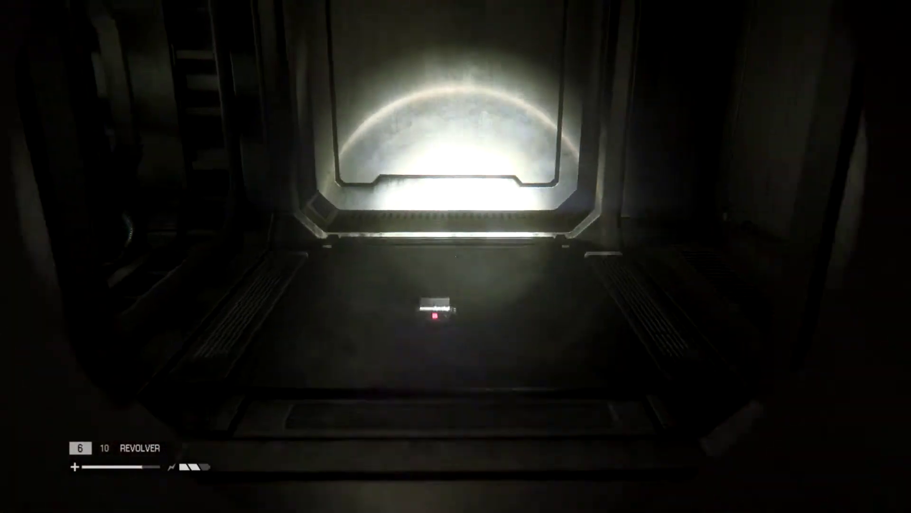
key(w)
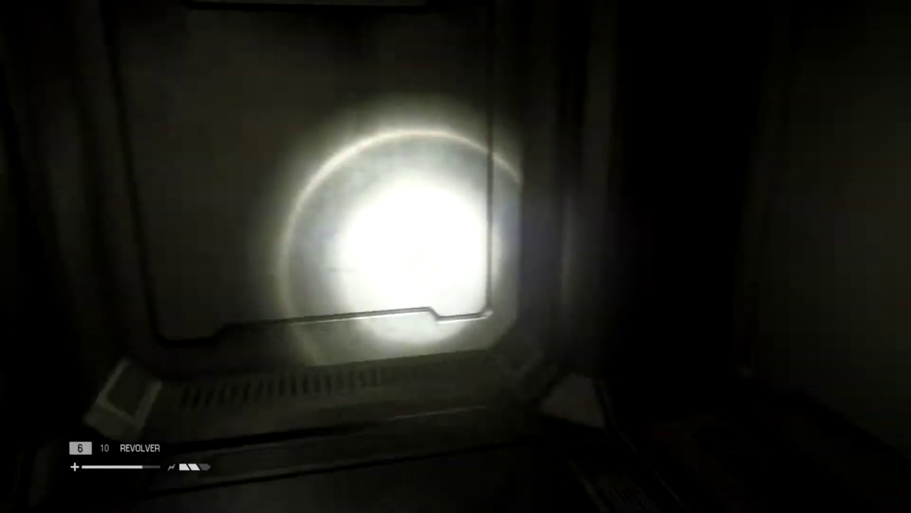
key(w)
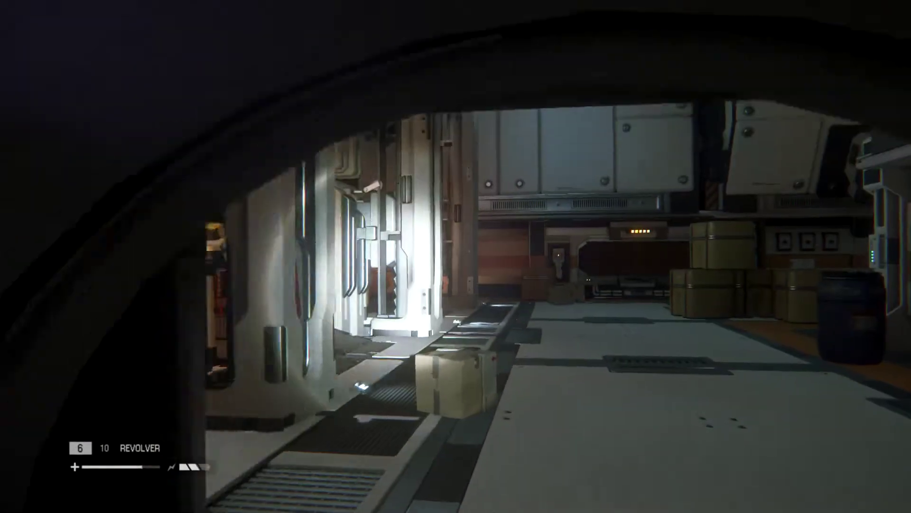
key(w)
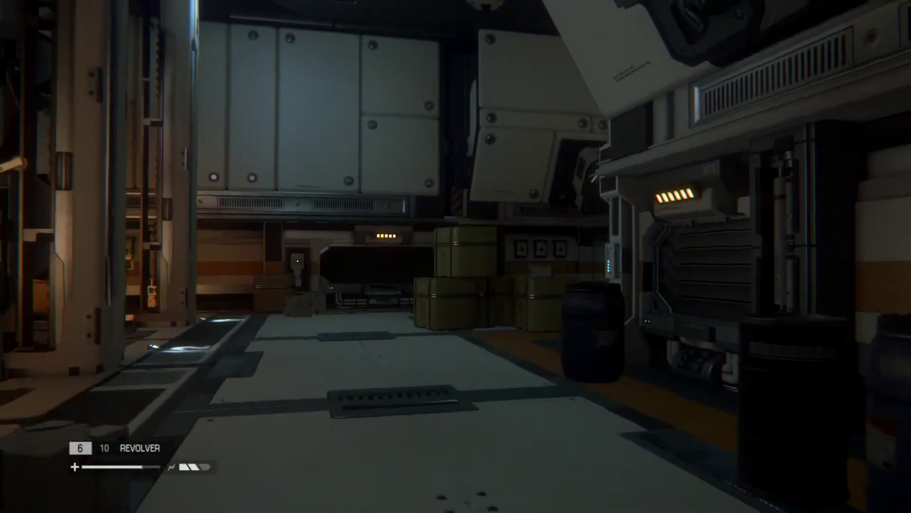
key(w)
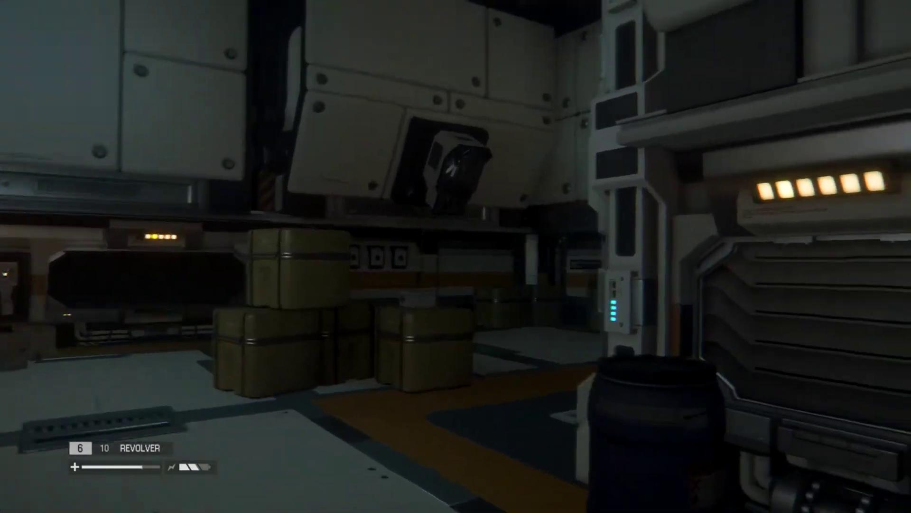
key(w)
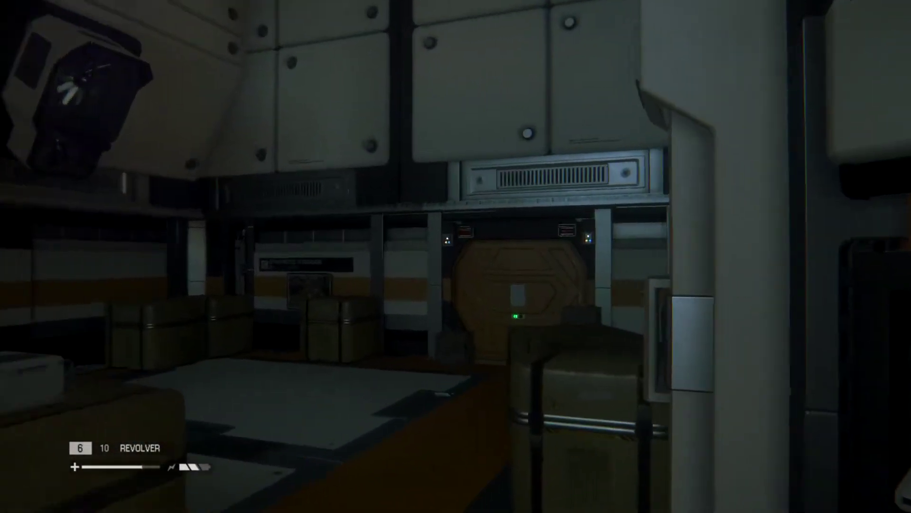
key(w)
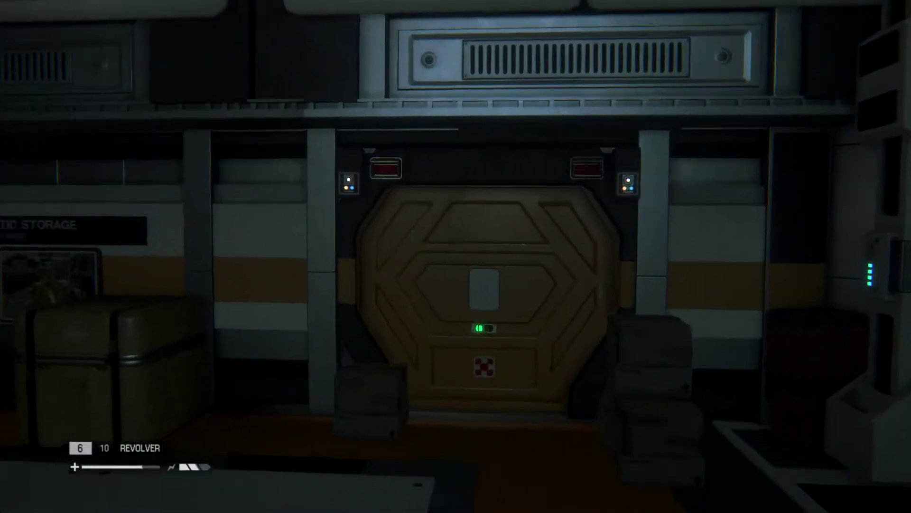
key(w)
key(w)
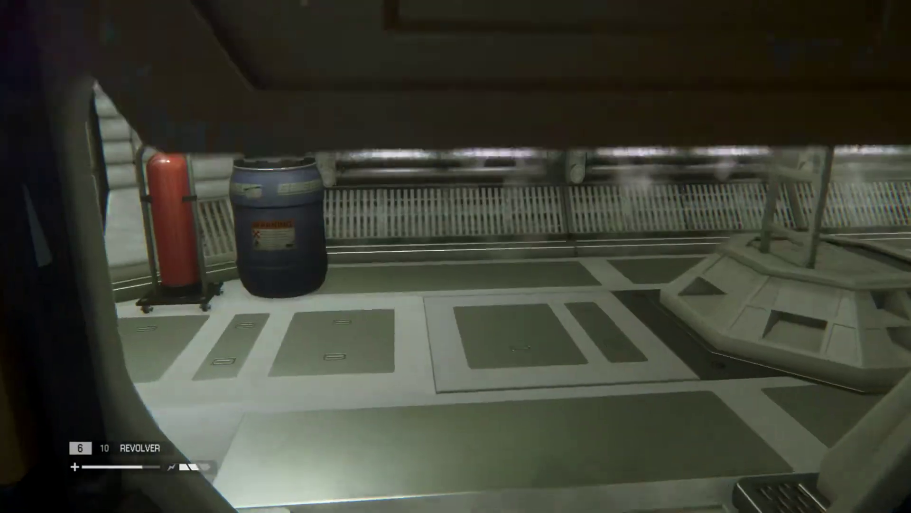
key(w)
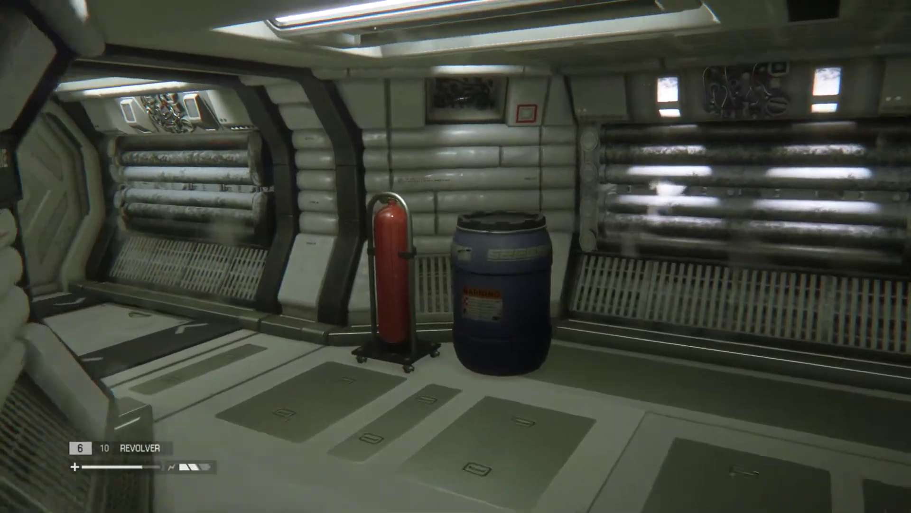
key(w)
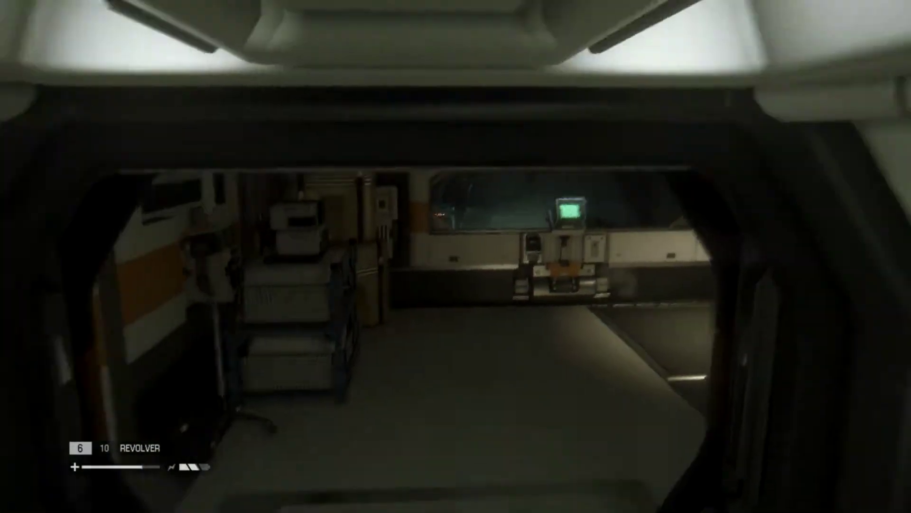
key(w)
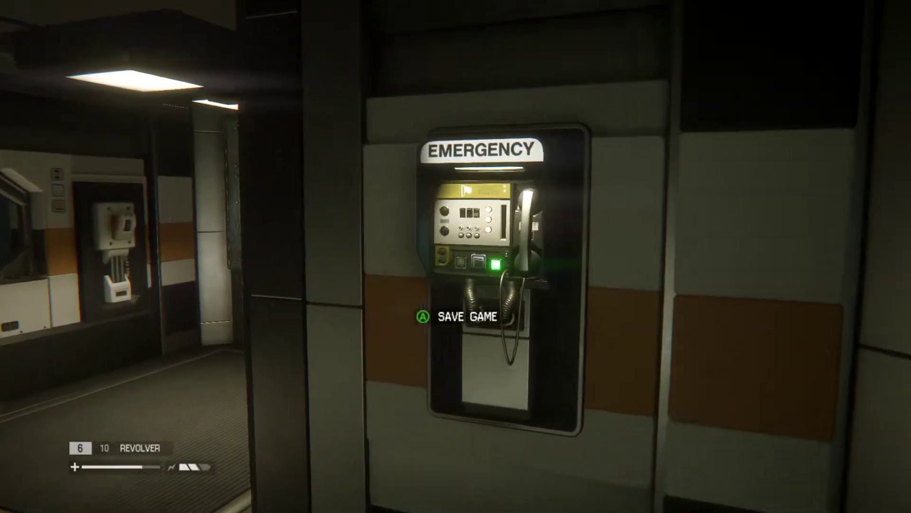
key(e)
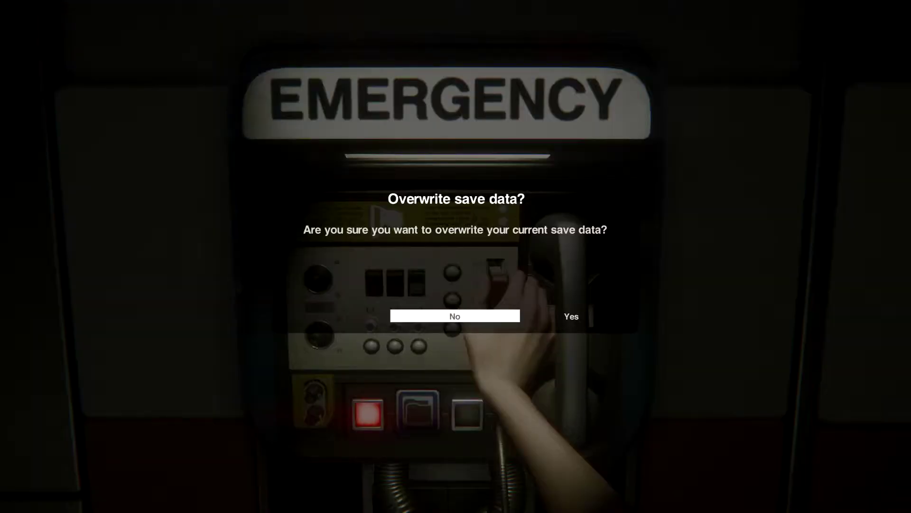
key(Return)
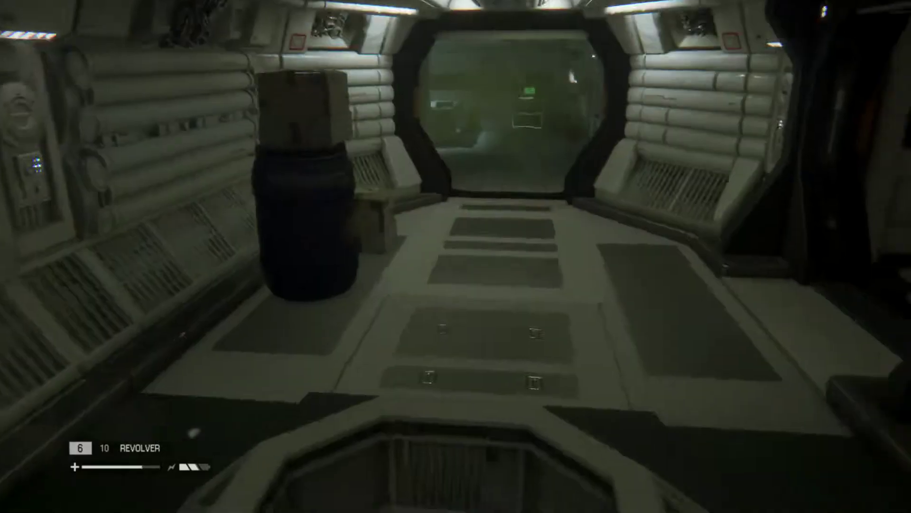
key(e)
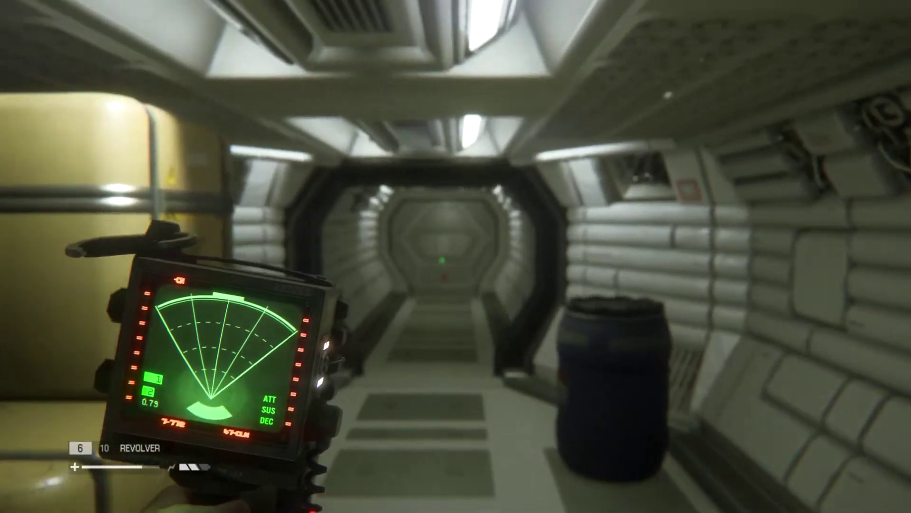
key(Tab)
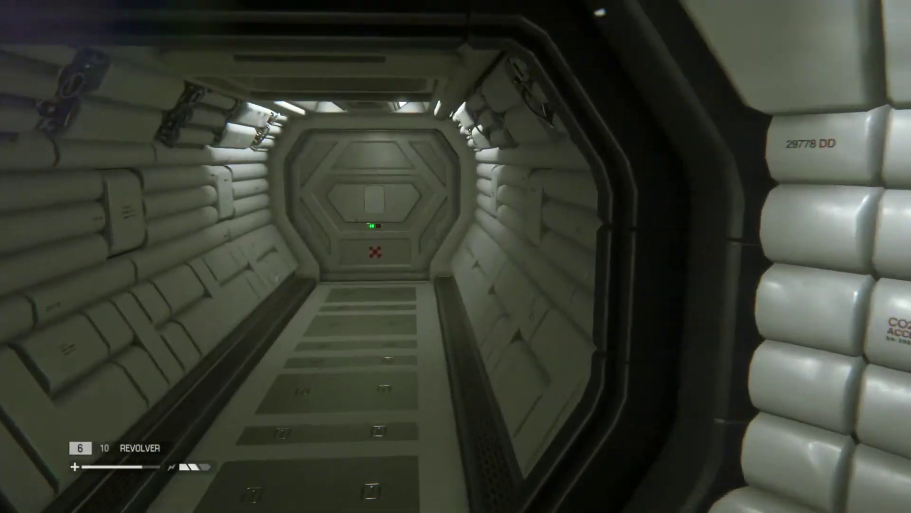
key(w)
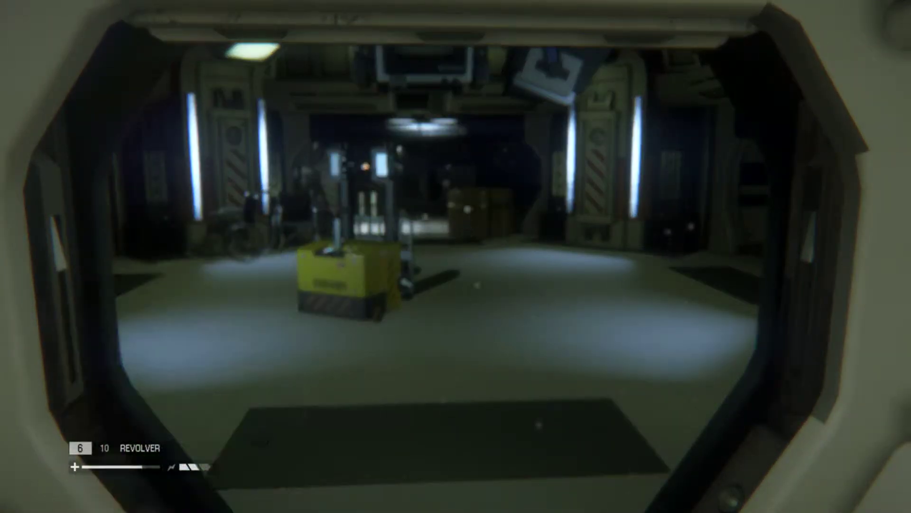
key(w)
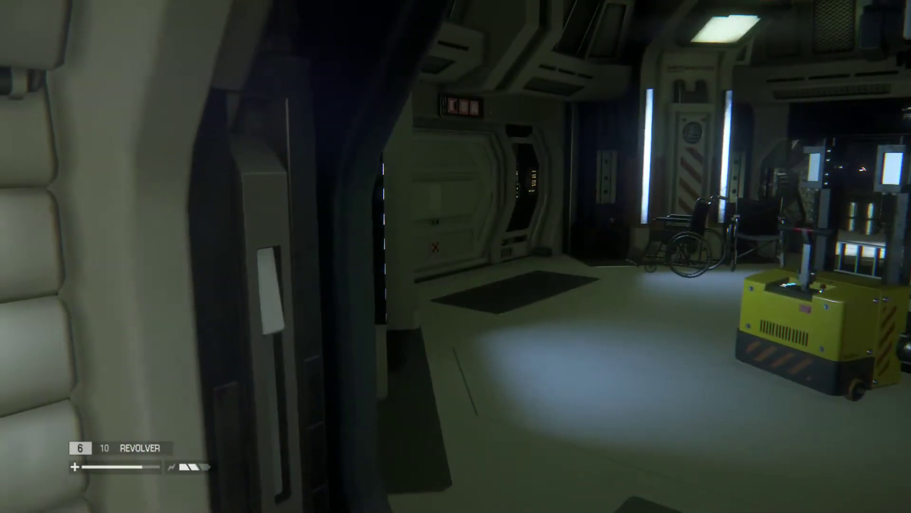
key(w)
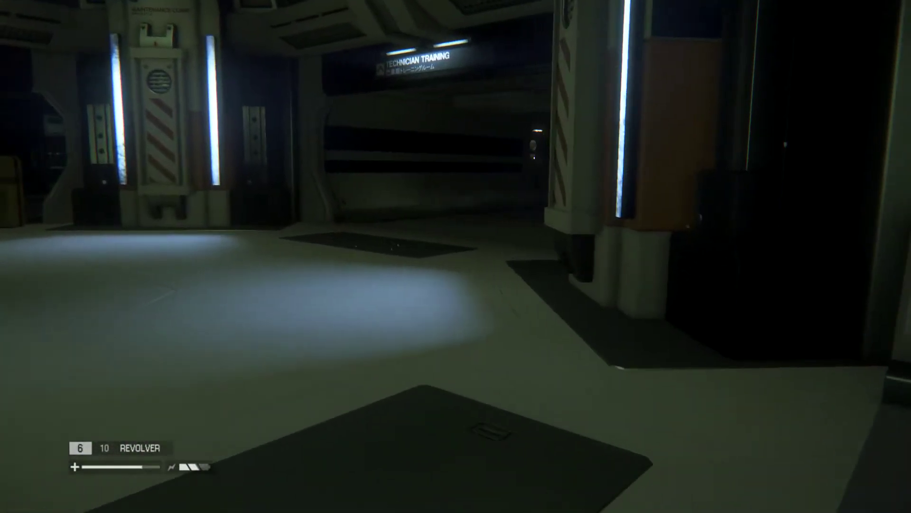
key(Tab)
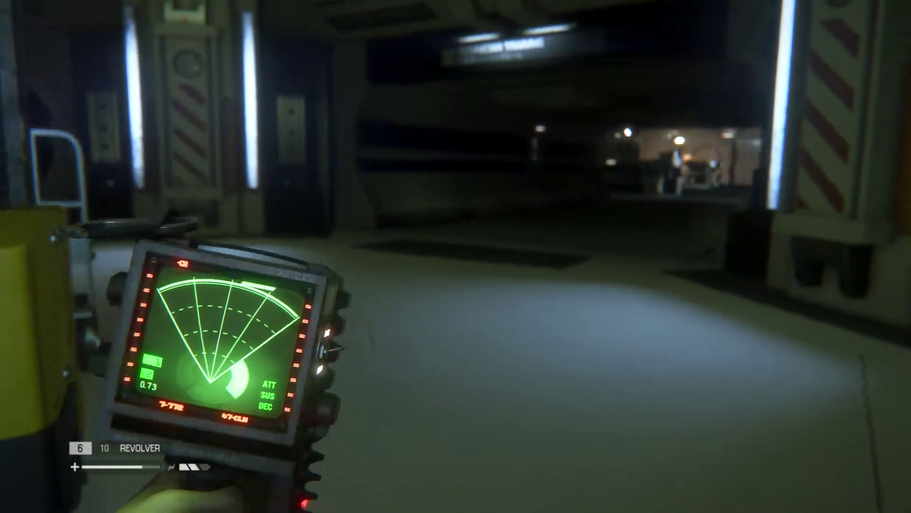
key(Tab)
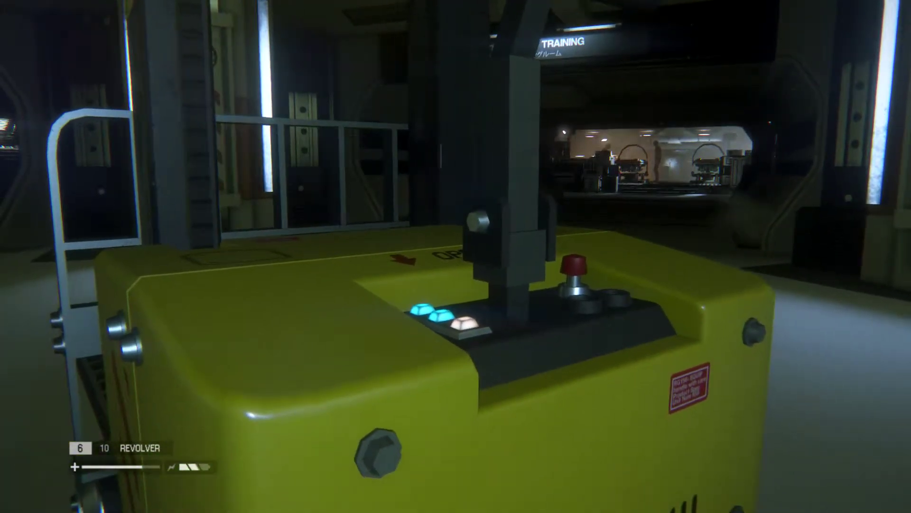
key(s)
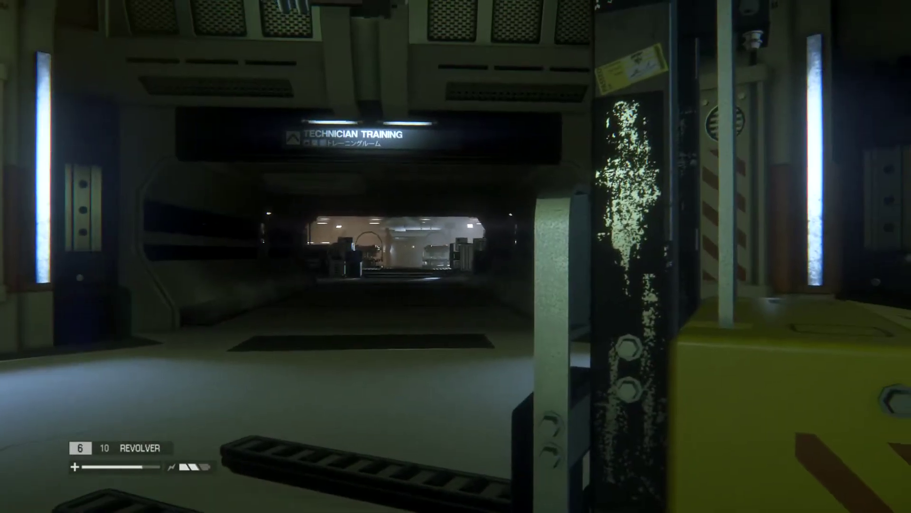
key(w)
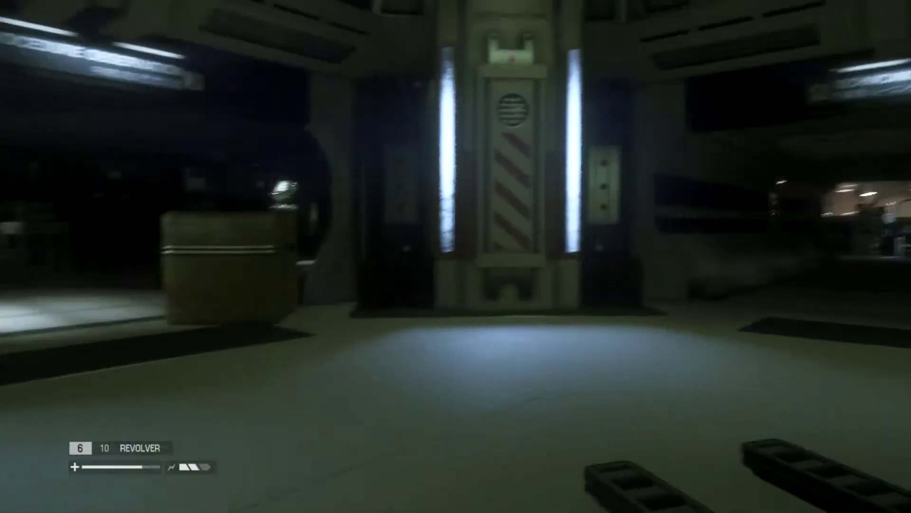
key(w)
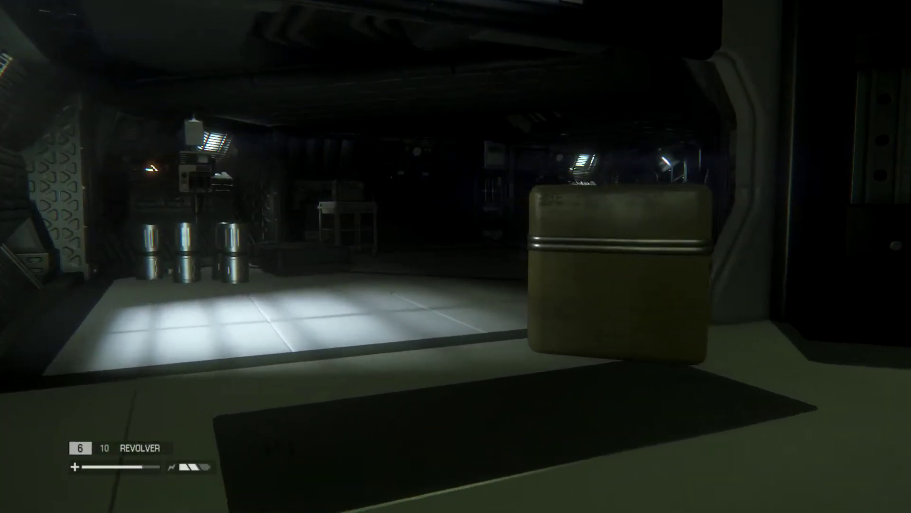
key(Tab)
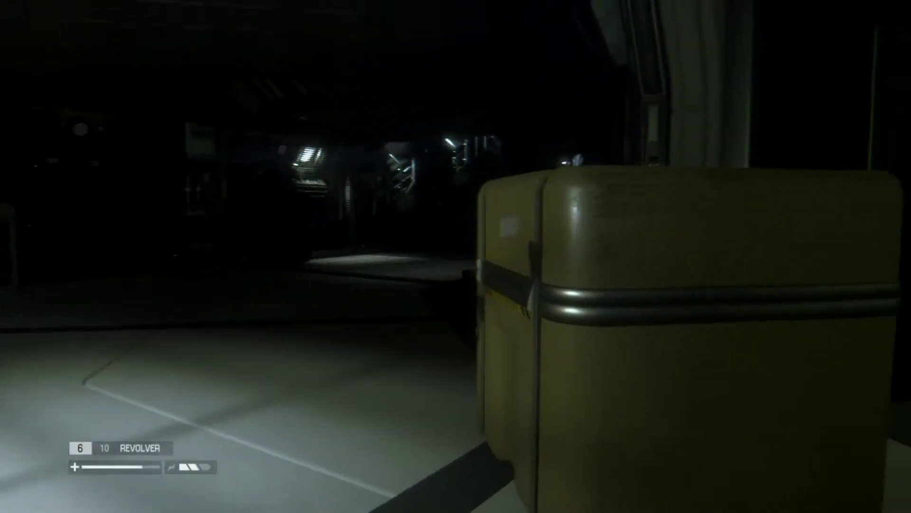
key(w)
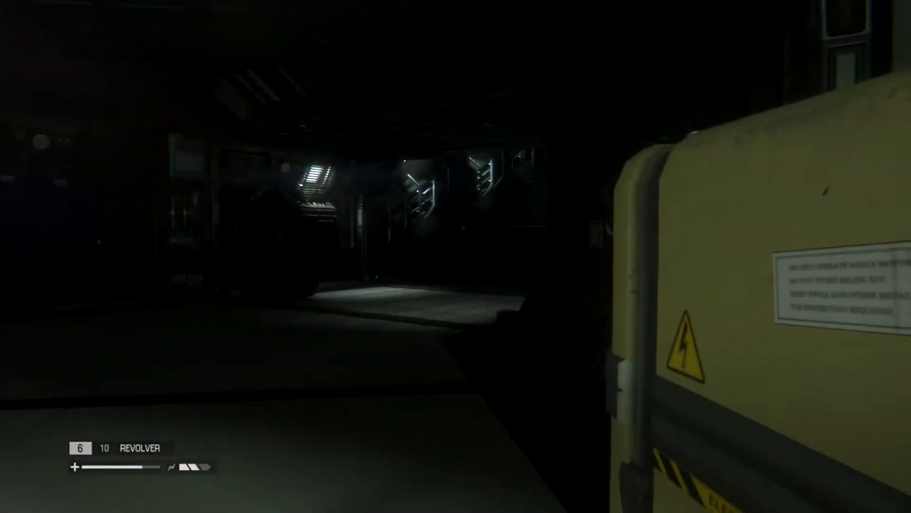
key(a)
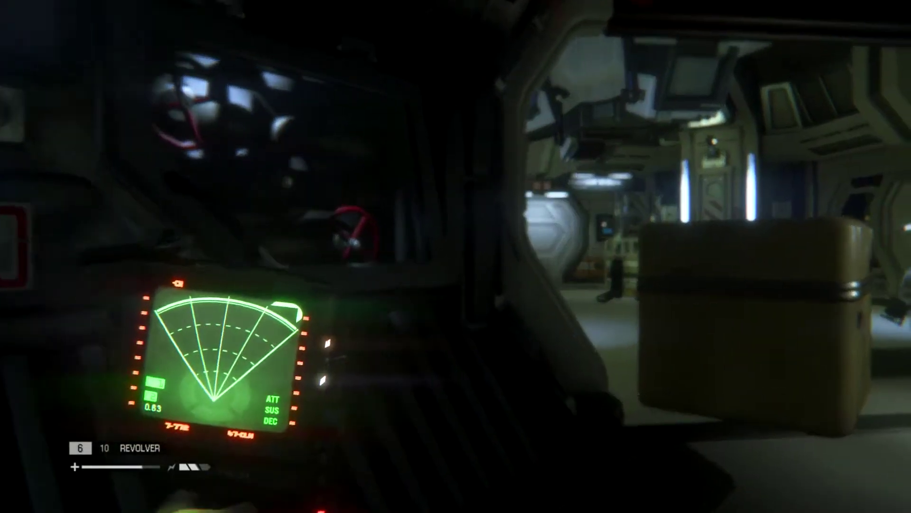
key(w)
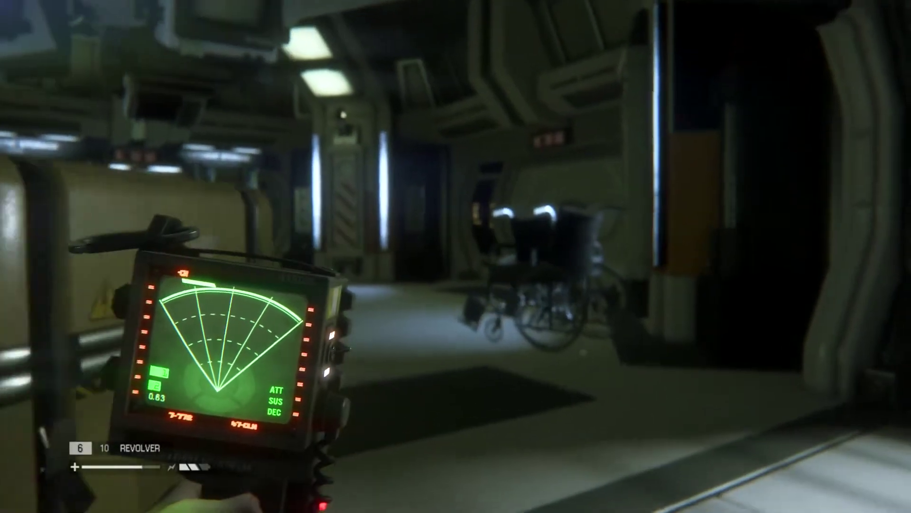
key(w)
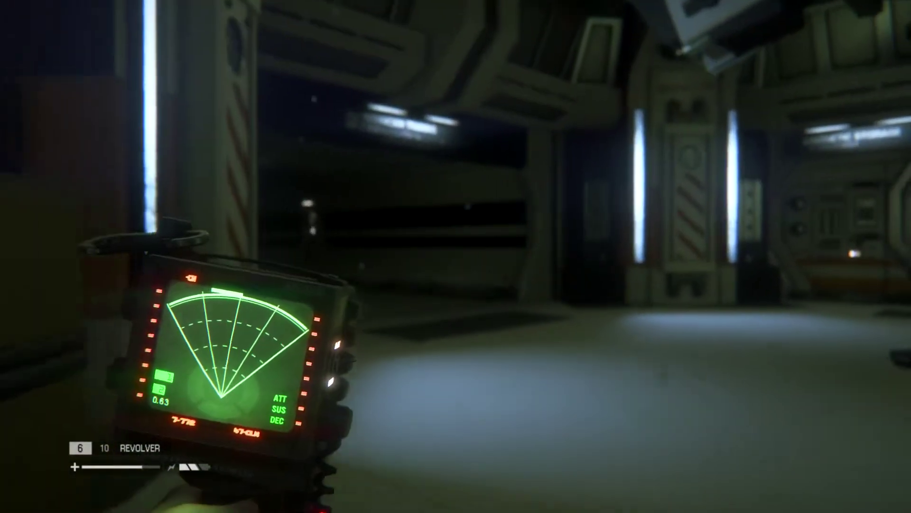
key(w)
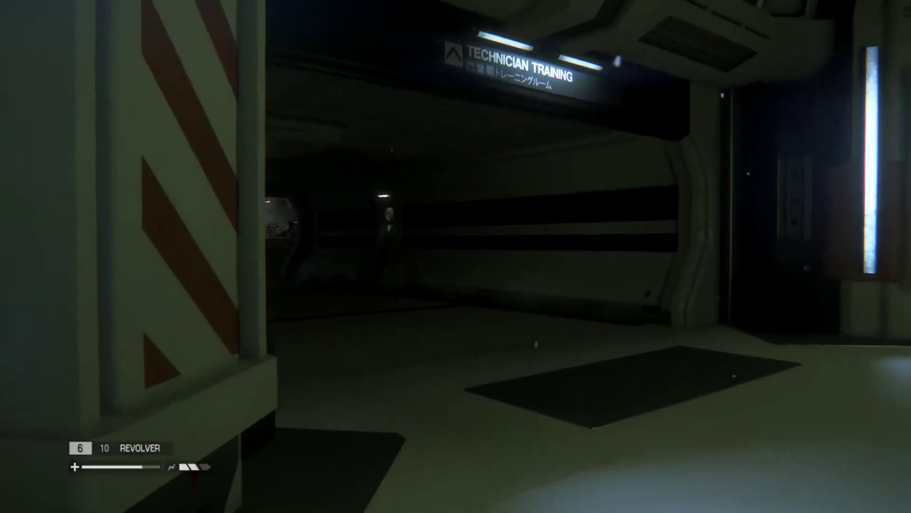
key(w)
key(w)
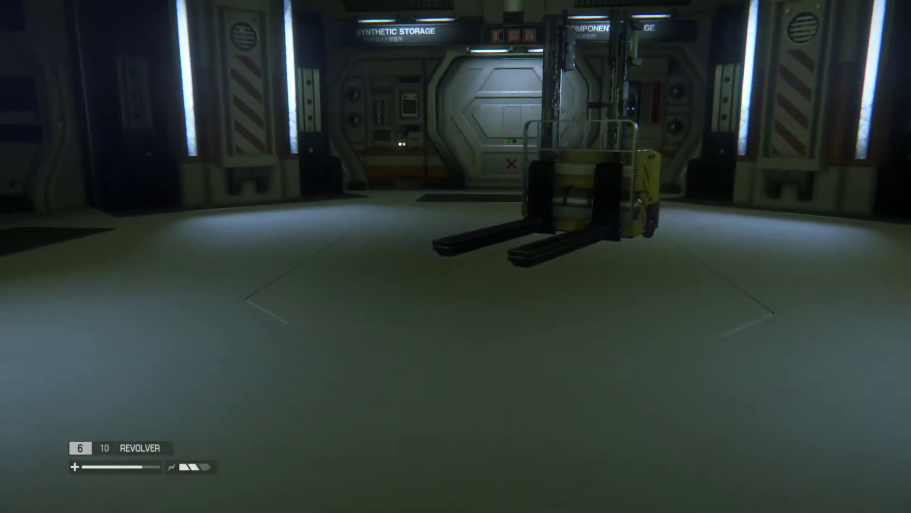
key(w)
key(w)
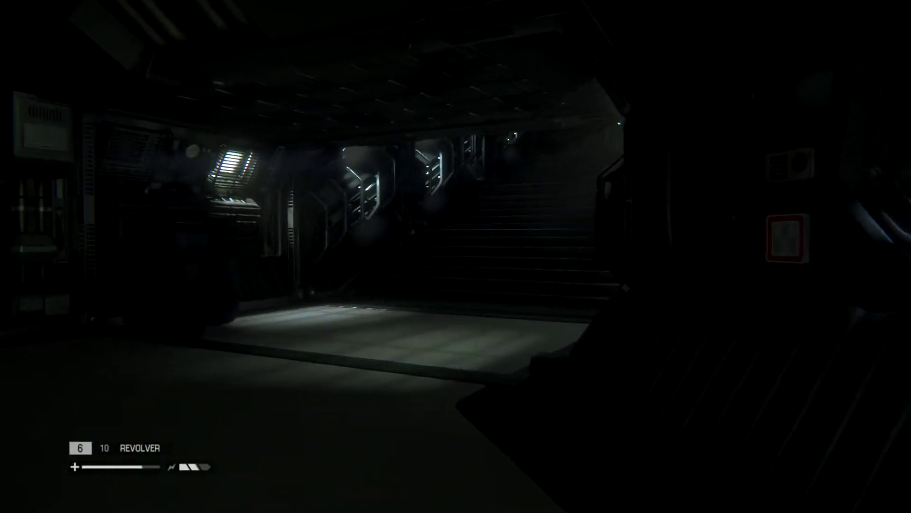
key(w)
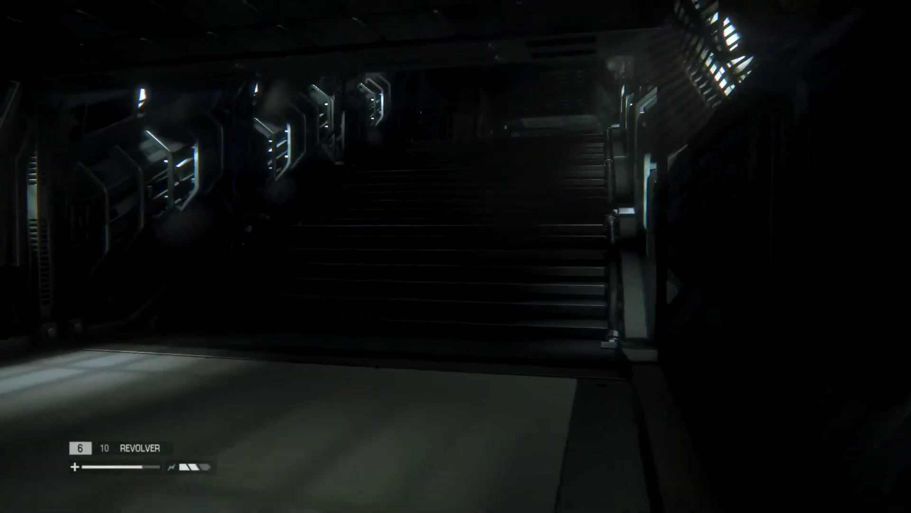
key(w)
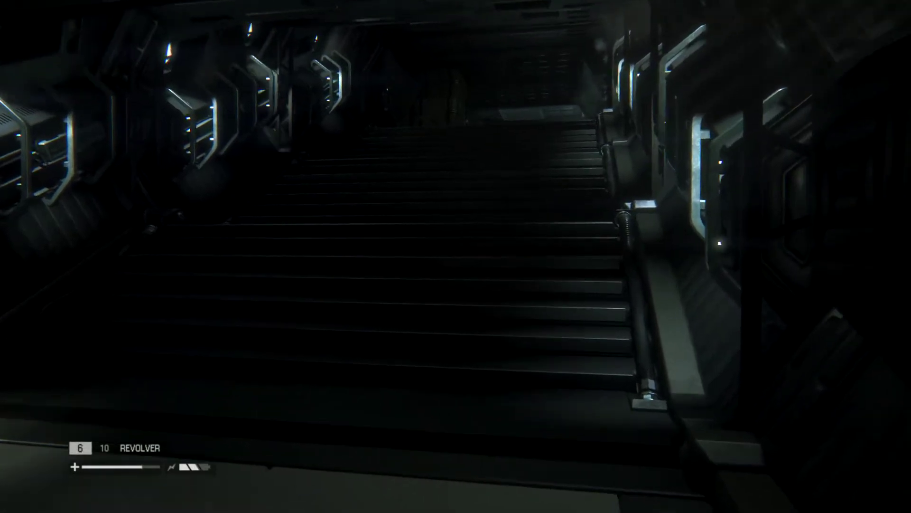
key(w)
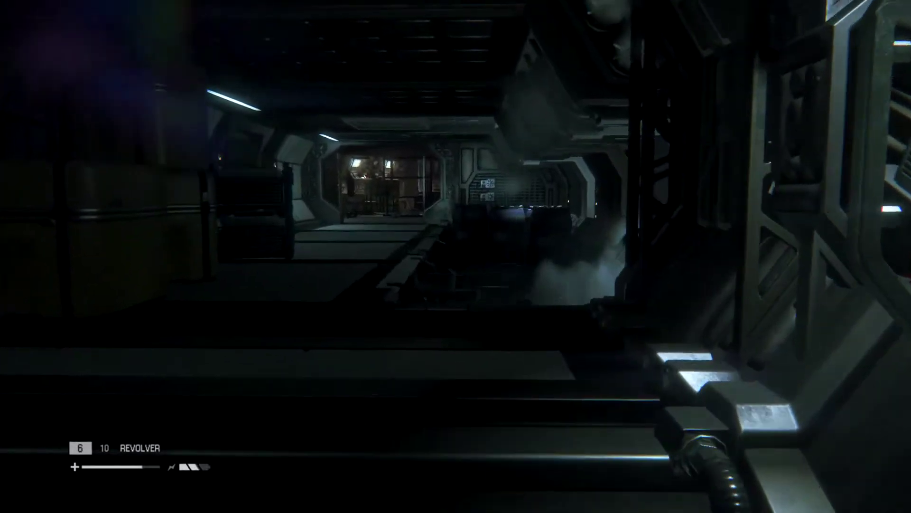
key(w)
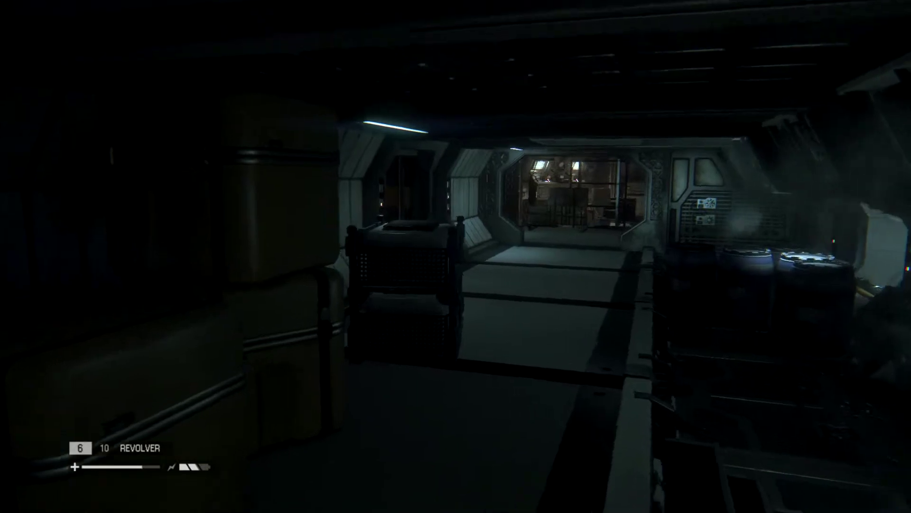
key(w)
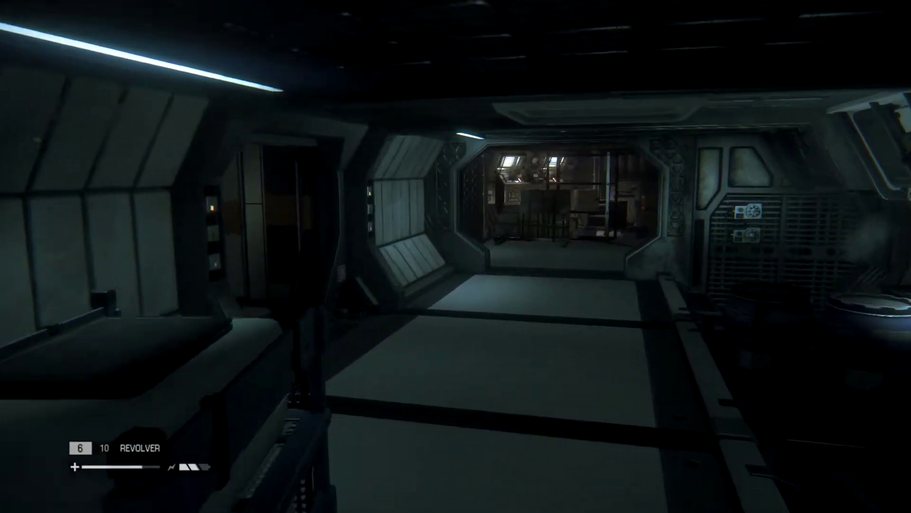
key(w)
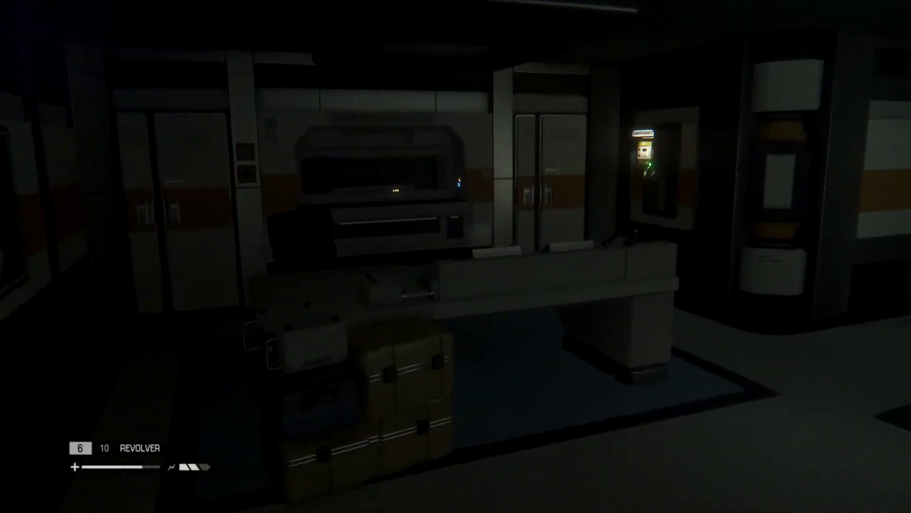
key(w)
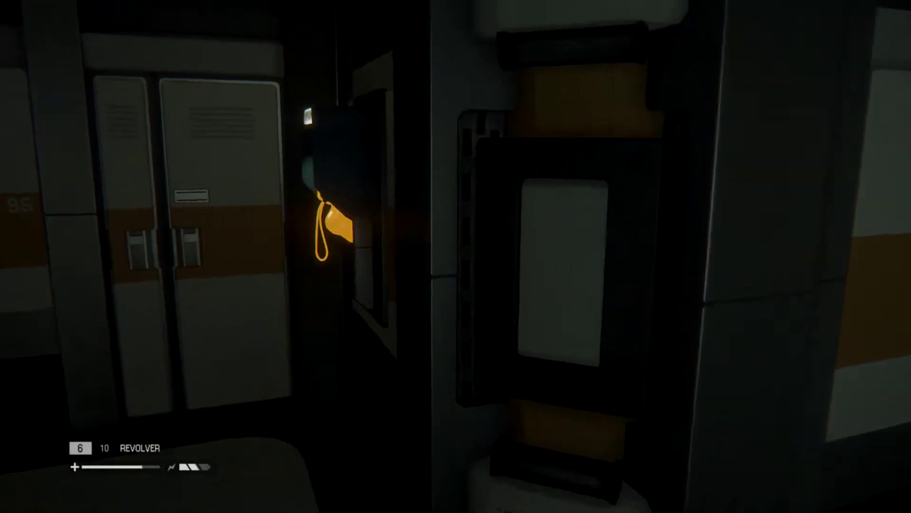
key(e)
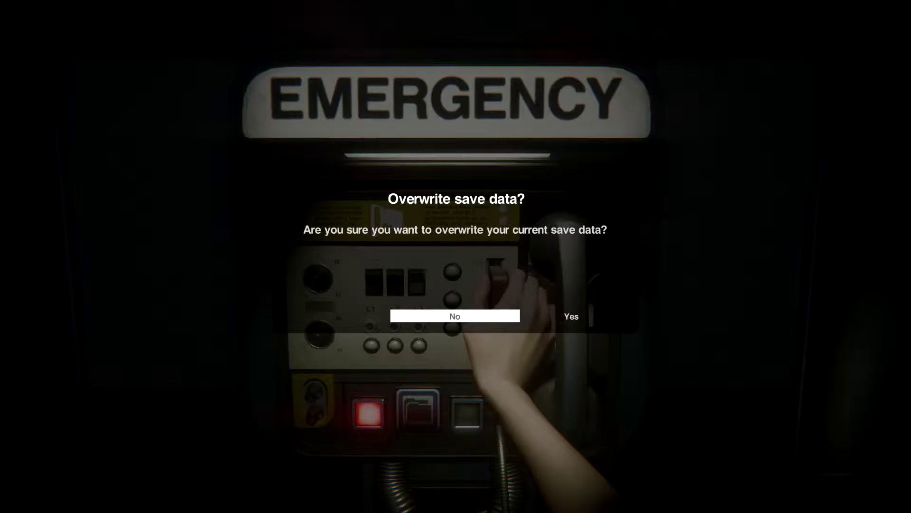
key(Right)
key(Return)
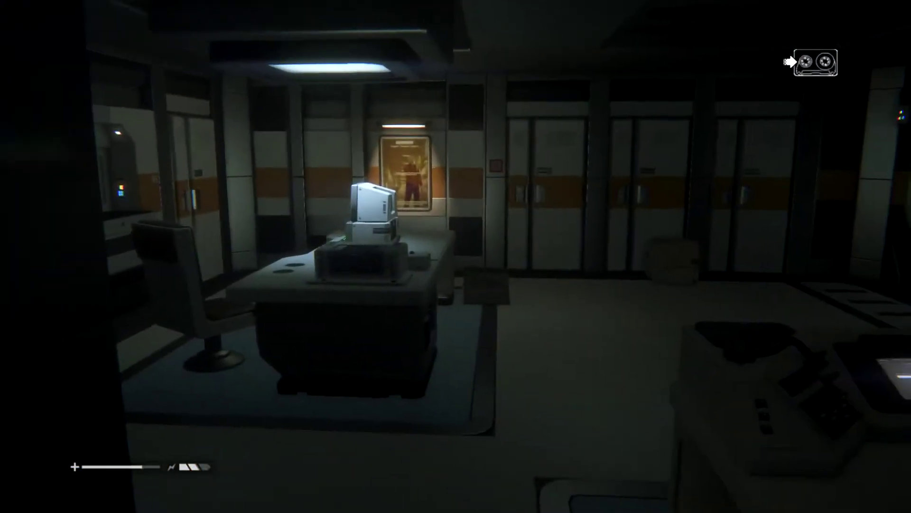
key(w)
key(w)
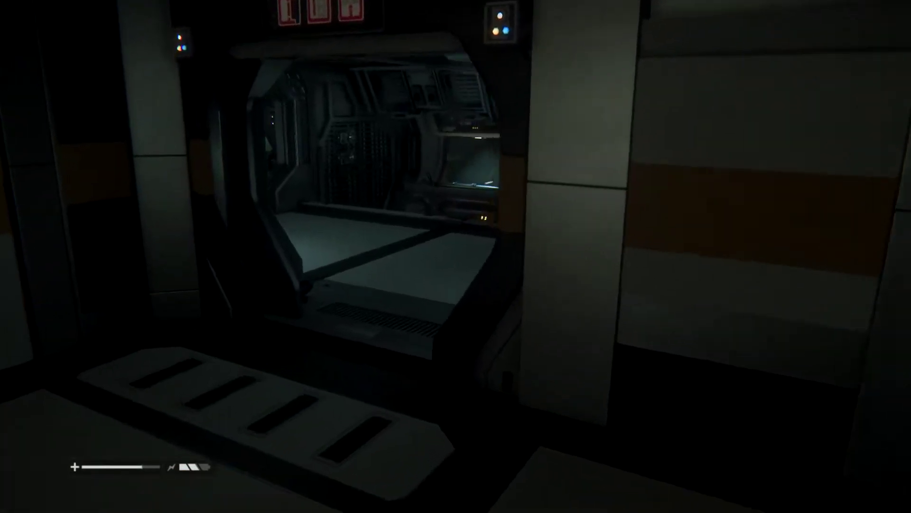
key(w)
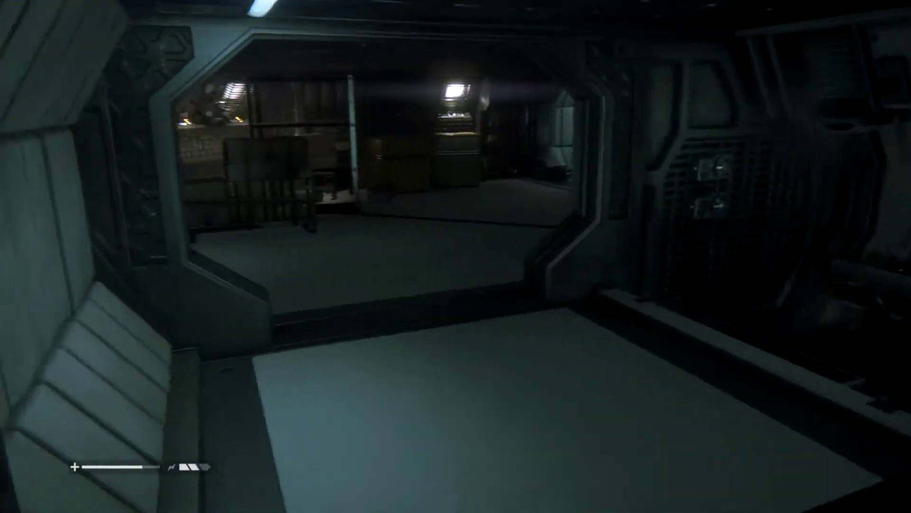
key(w)
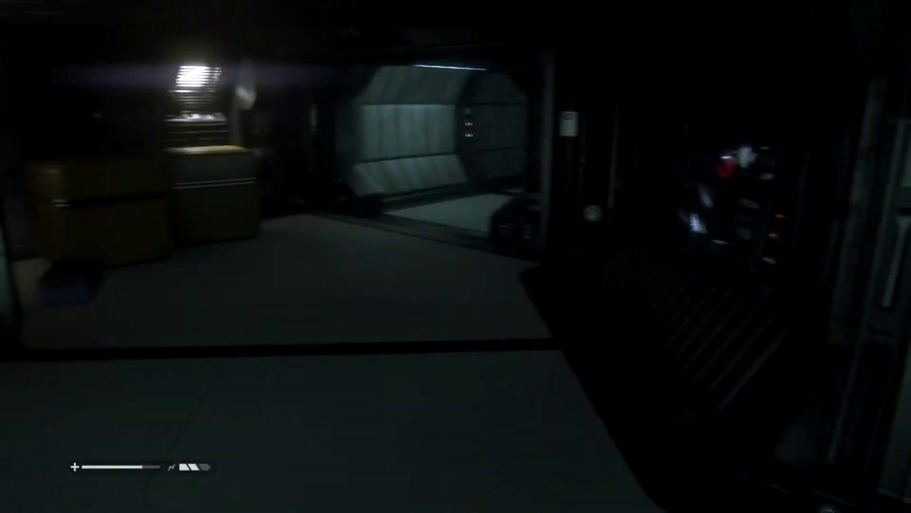
key(w)
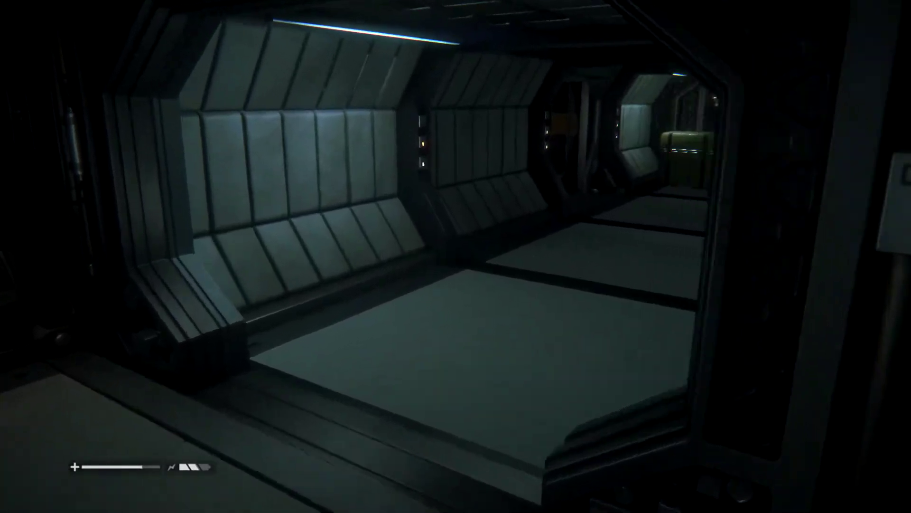
key(w)
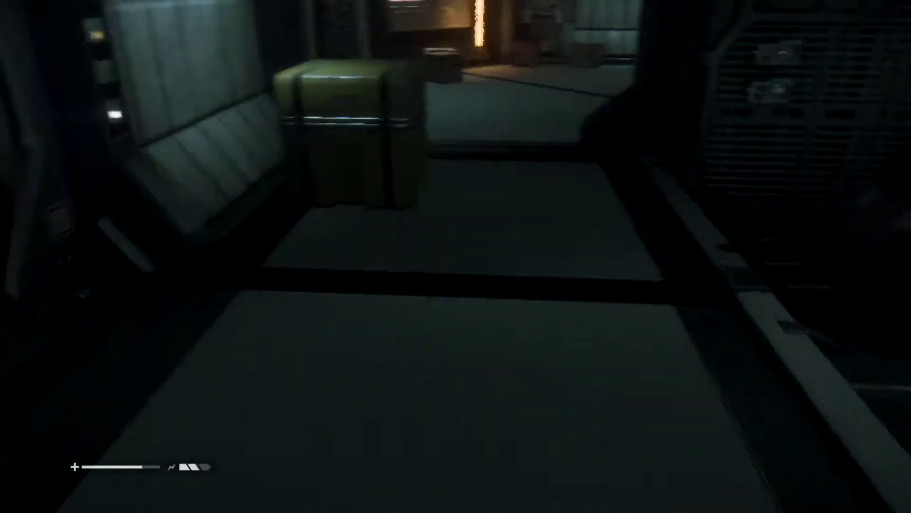
drag(456, 256, 285, 257)
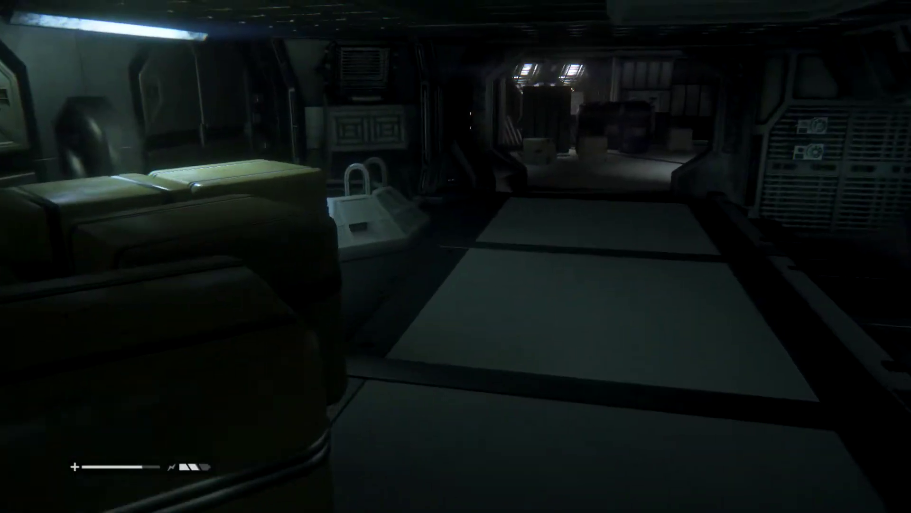
key(w)
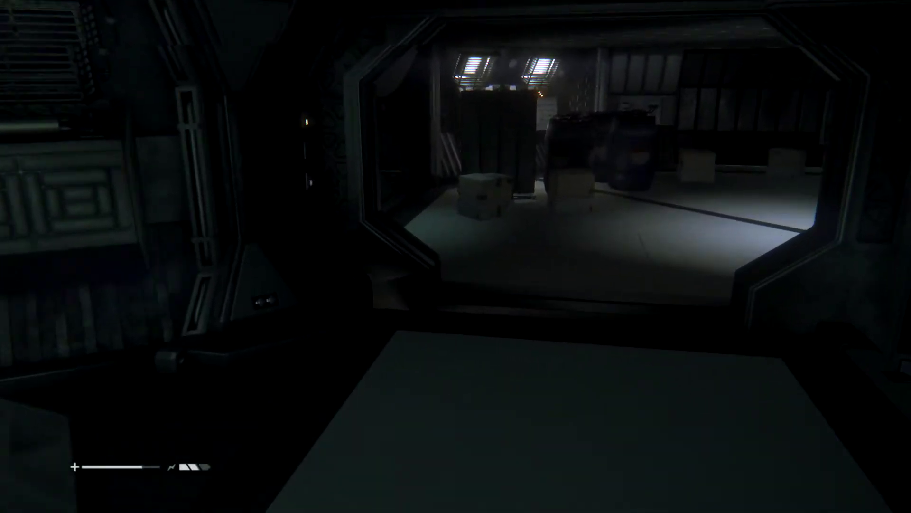
key(w)
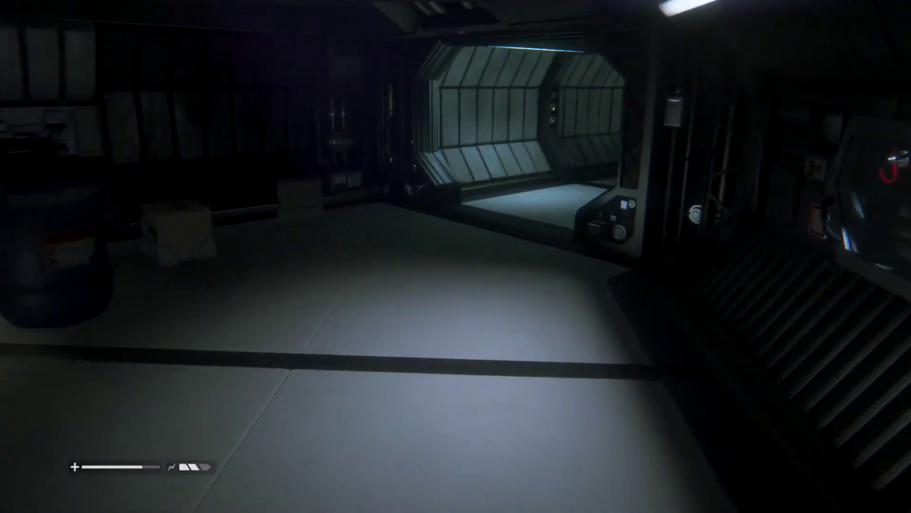
key(w)
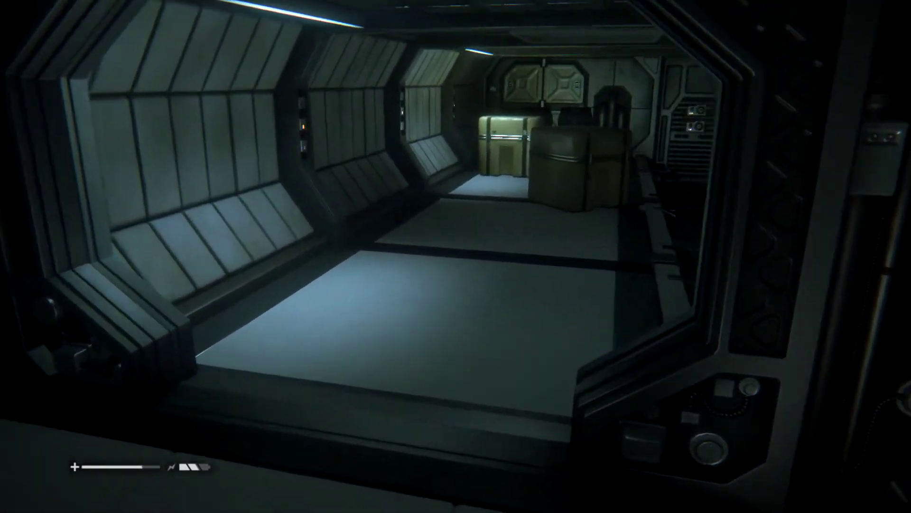
key(w)
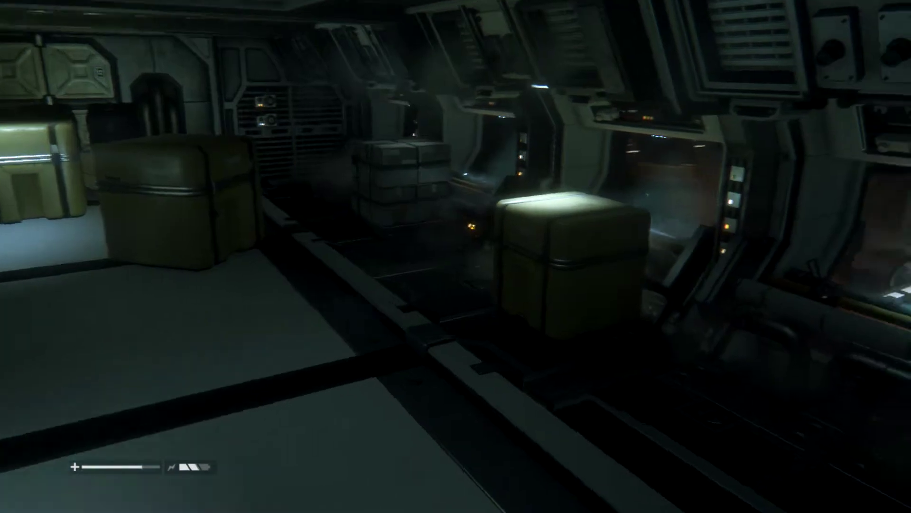
key(w)
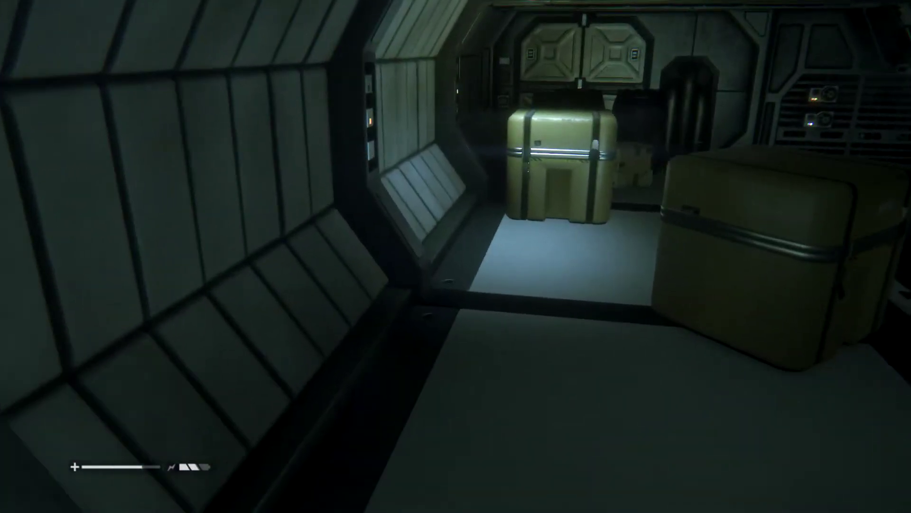
key(w)
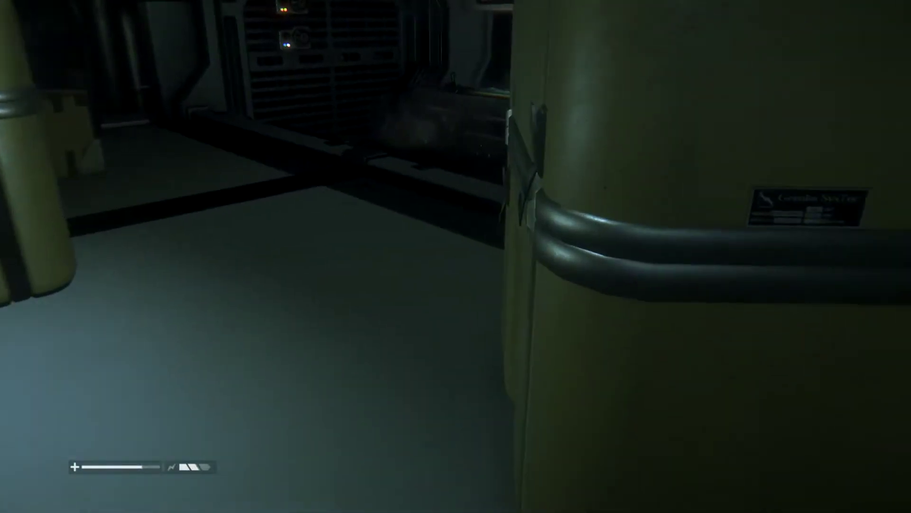
key(w)
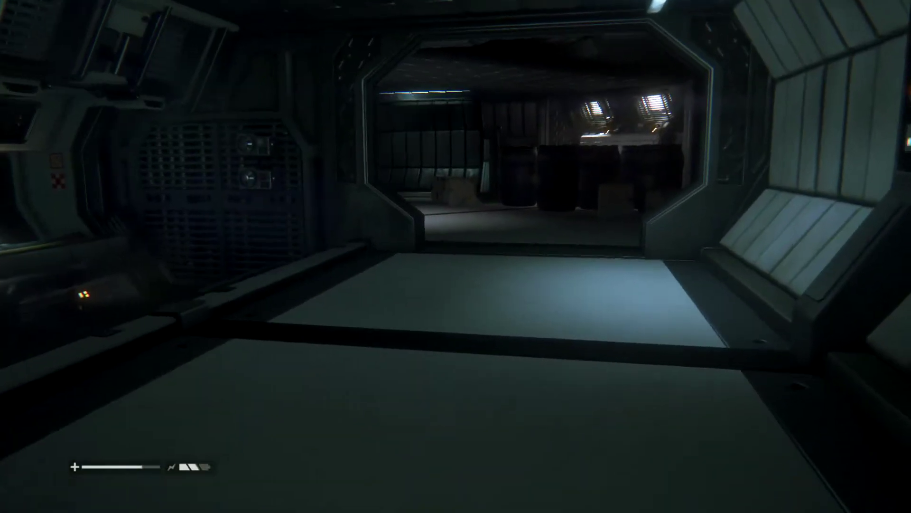
key(w)
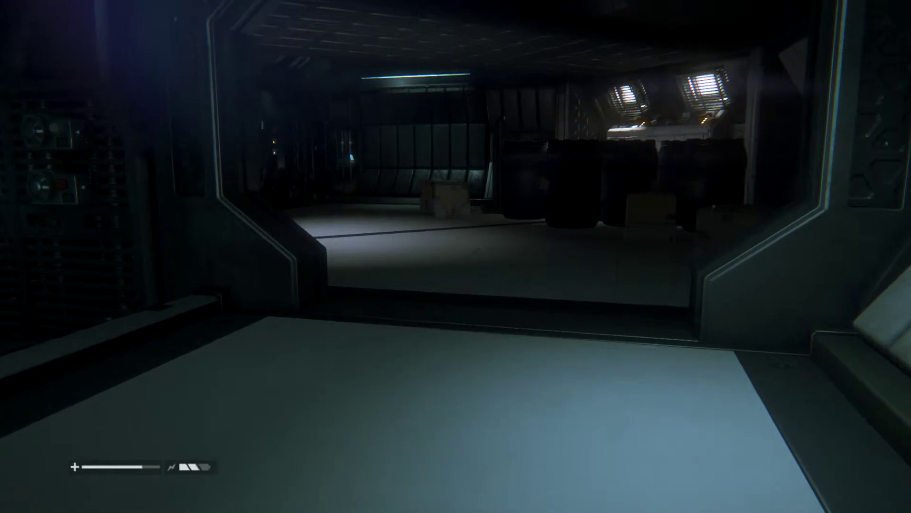
key(w)
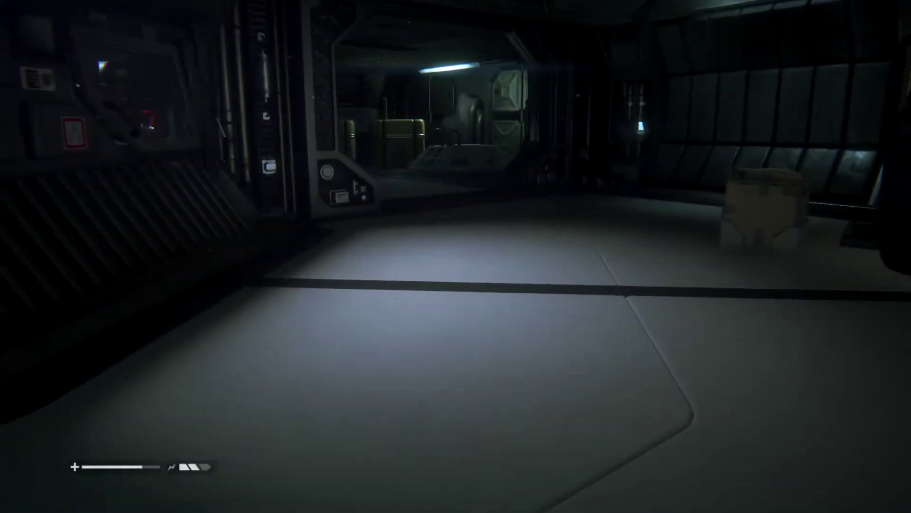
key(w)
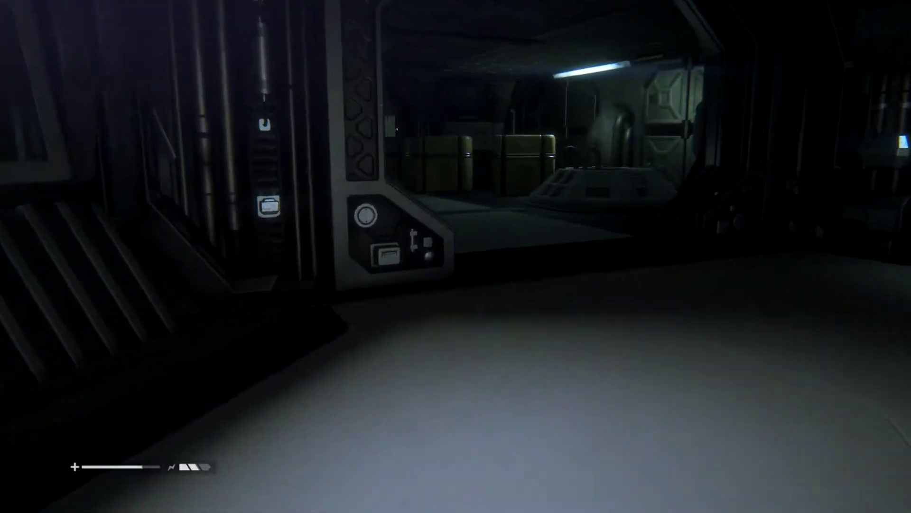
key(w)
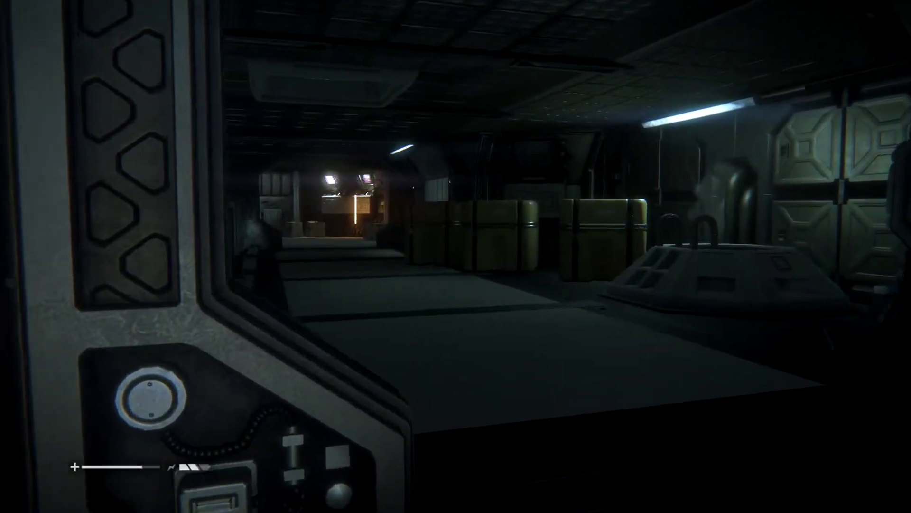
key(w)
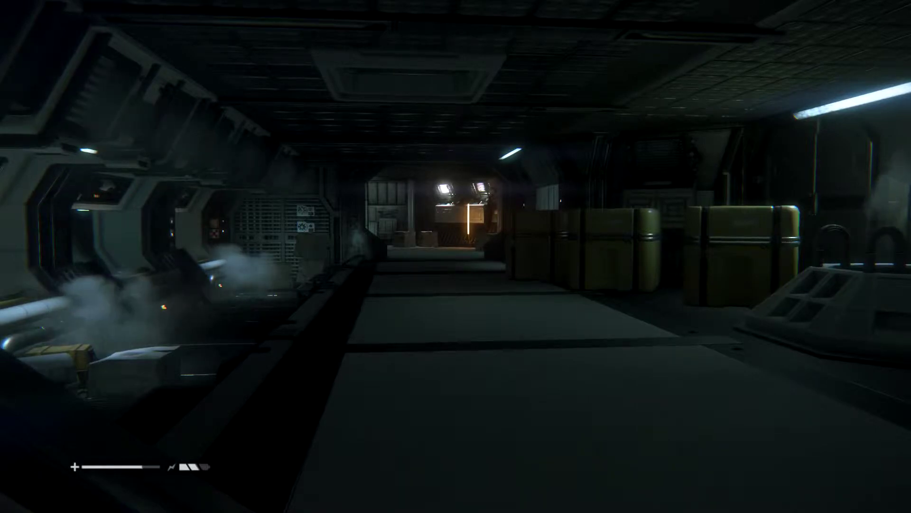
key(w)
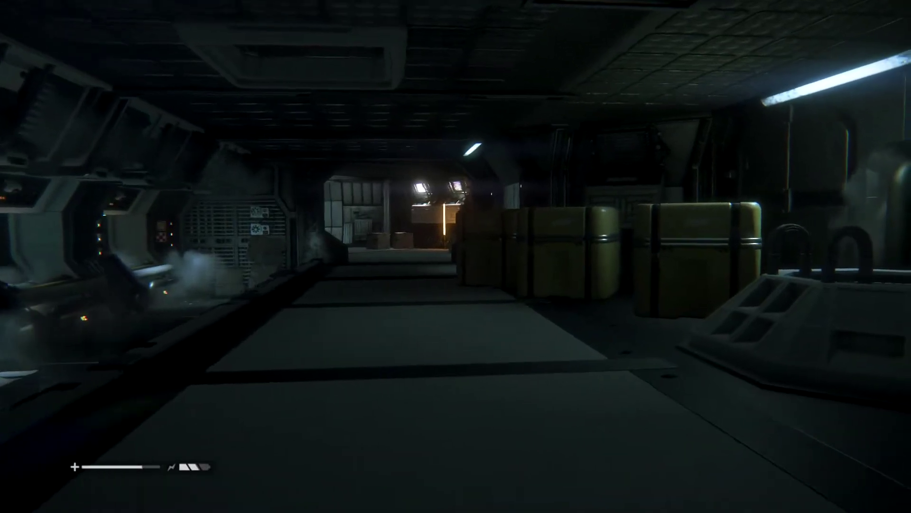
key(w)
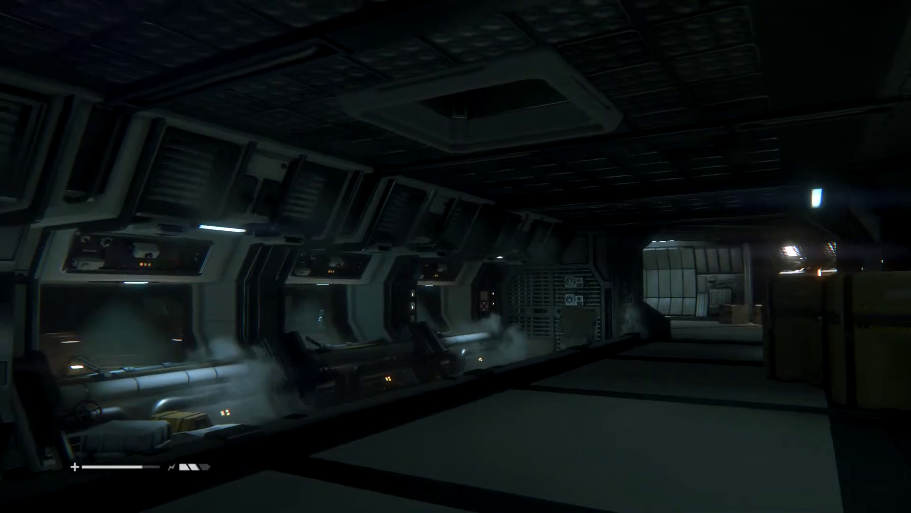
key(s)
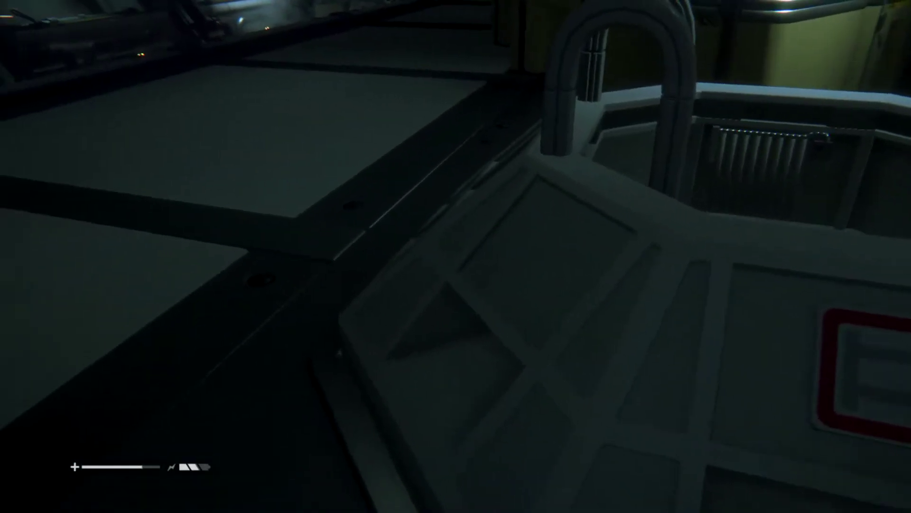
key(w)
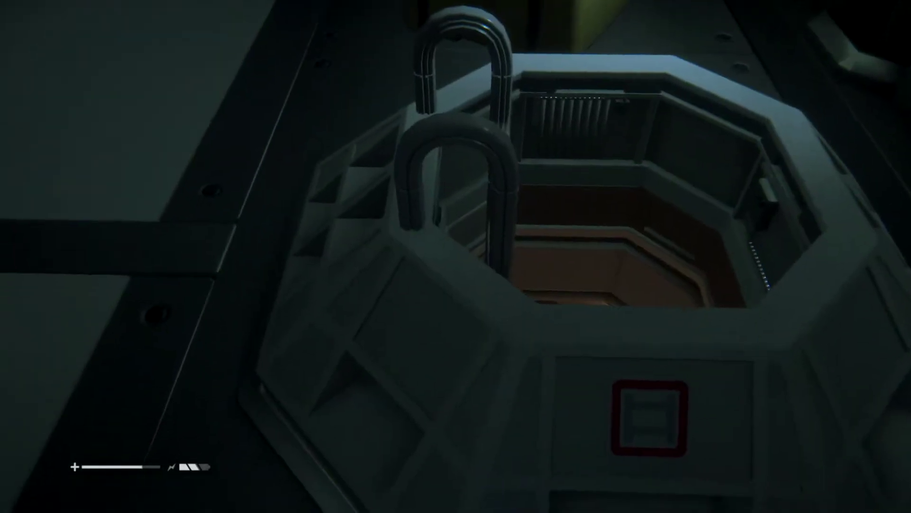
key(s)
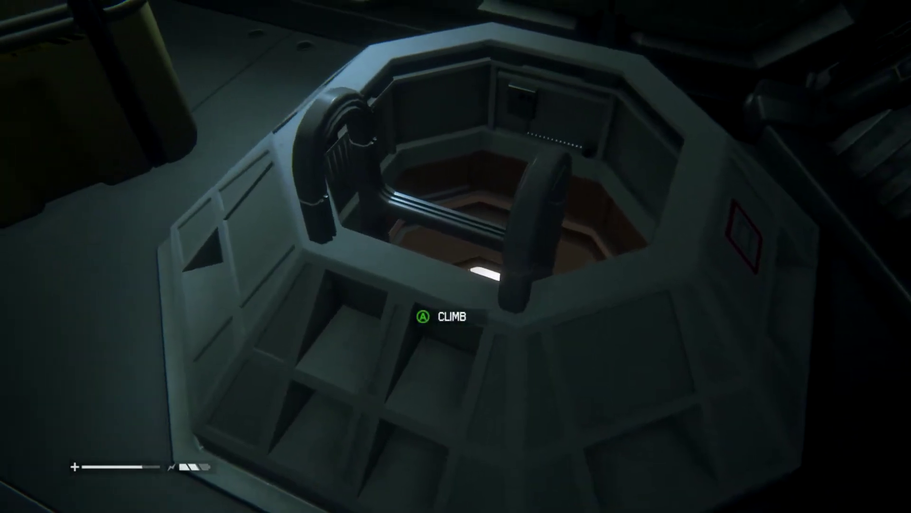
key(e)
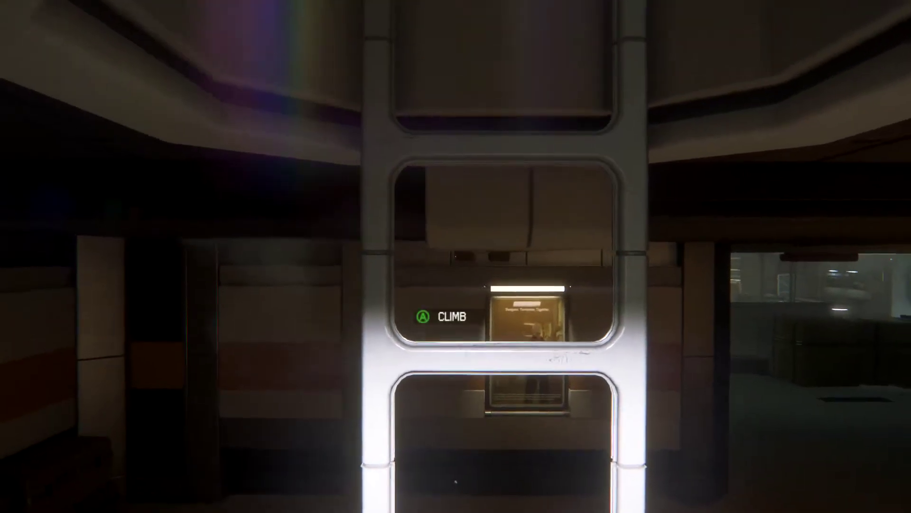
key(w)
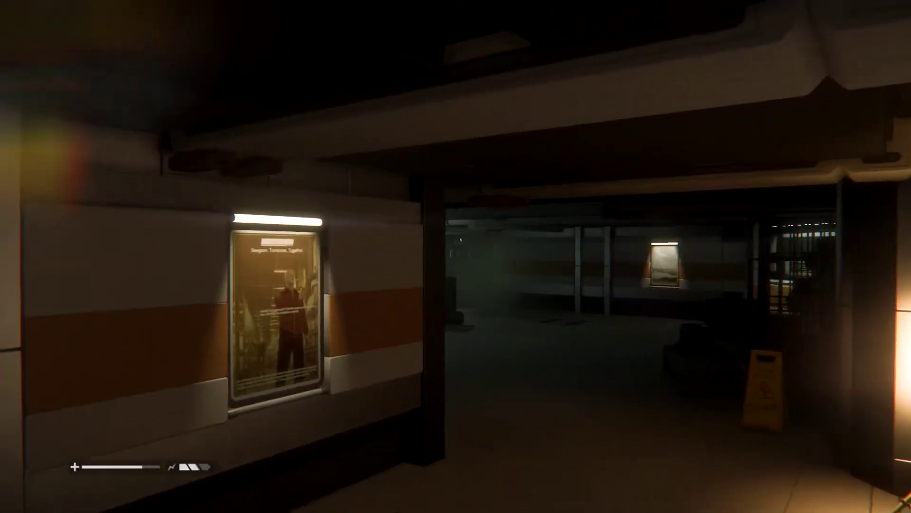
key(Tab)
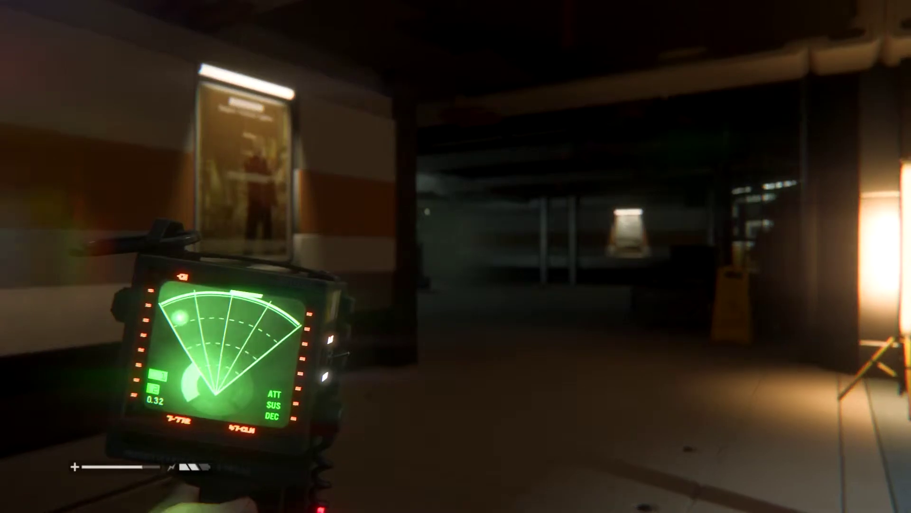
key(w)
key(Tab)
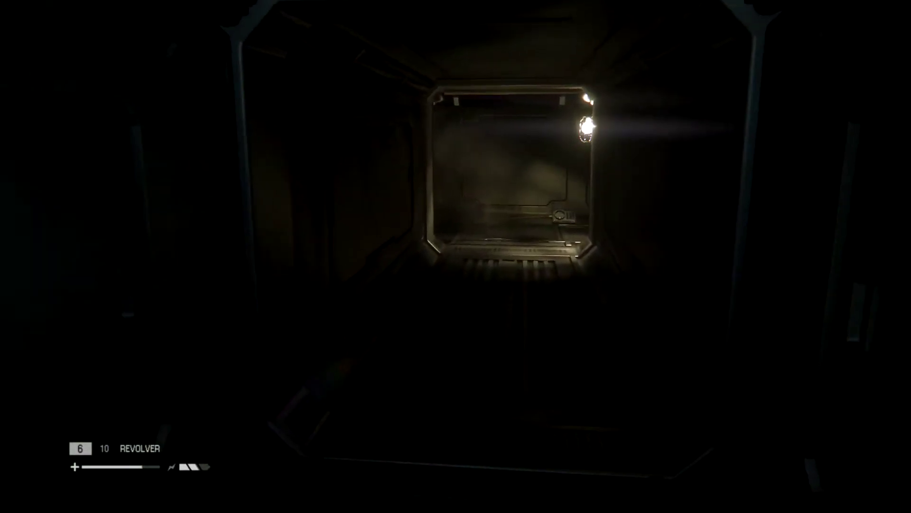
key(w)
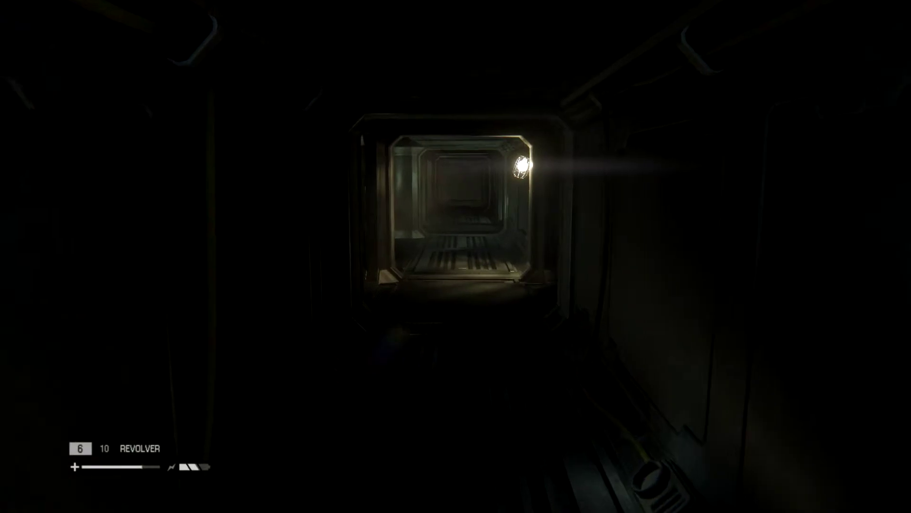
key(w)
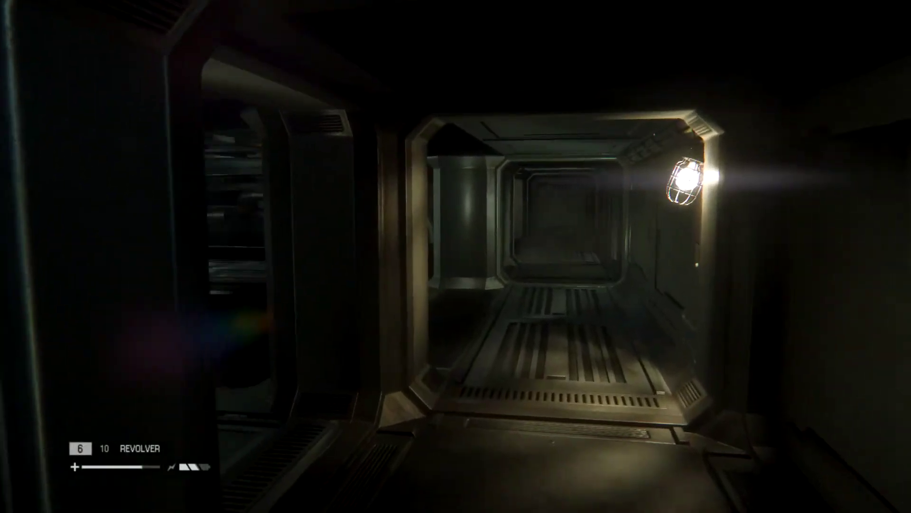
key(w)
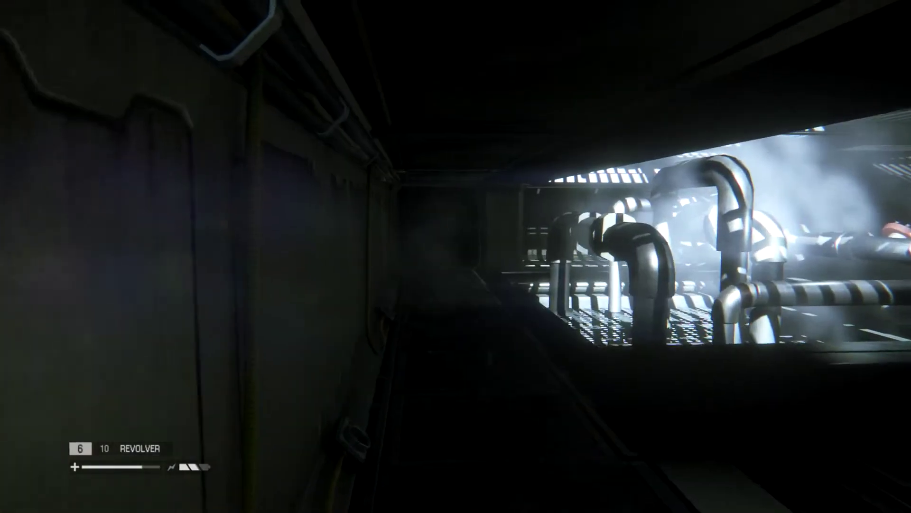
key(w)
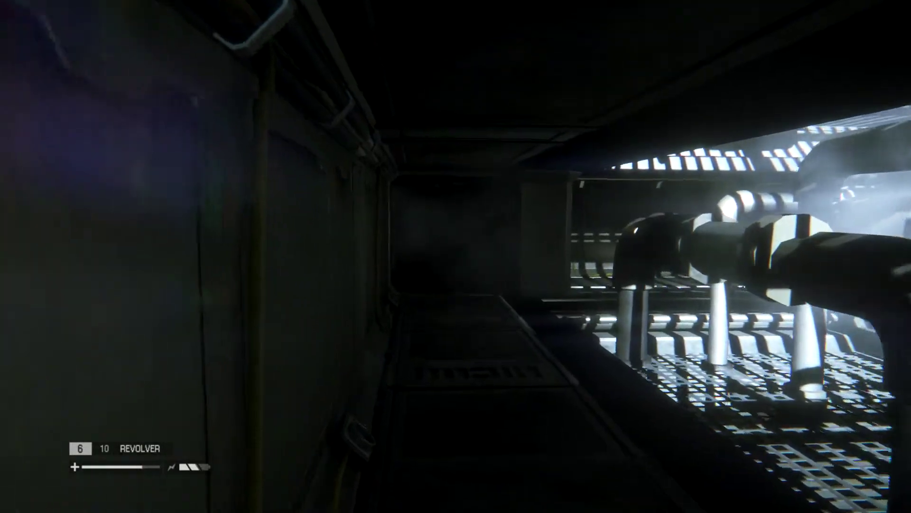
key(w)
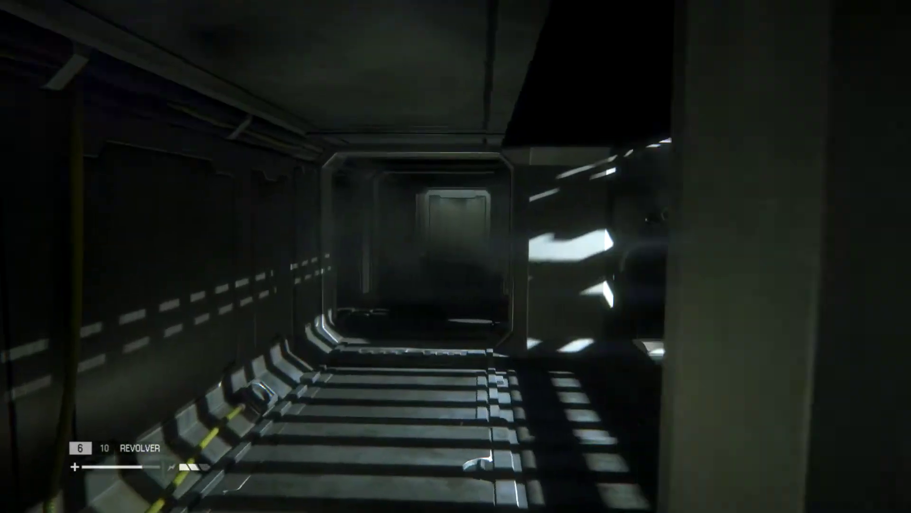
key(w)
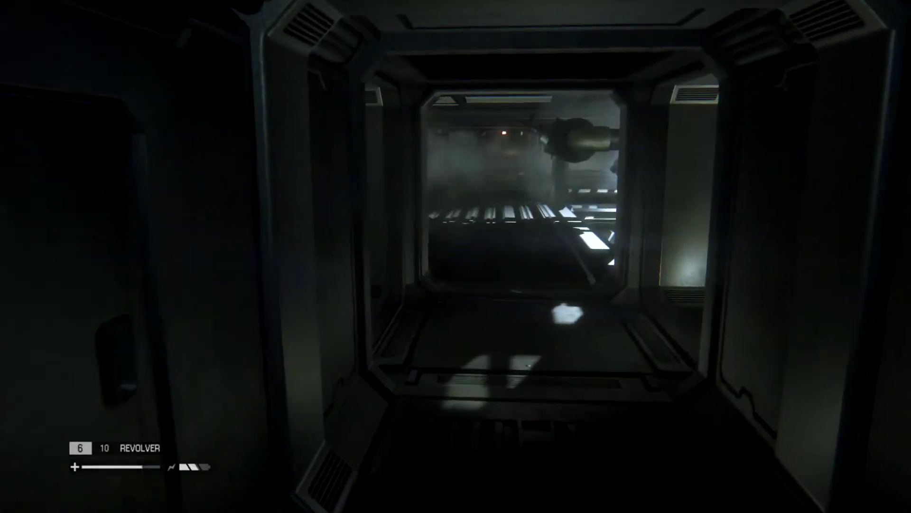
key(w)
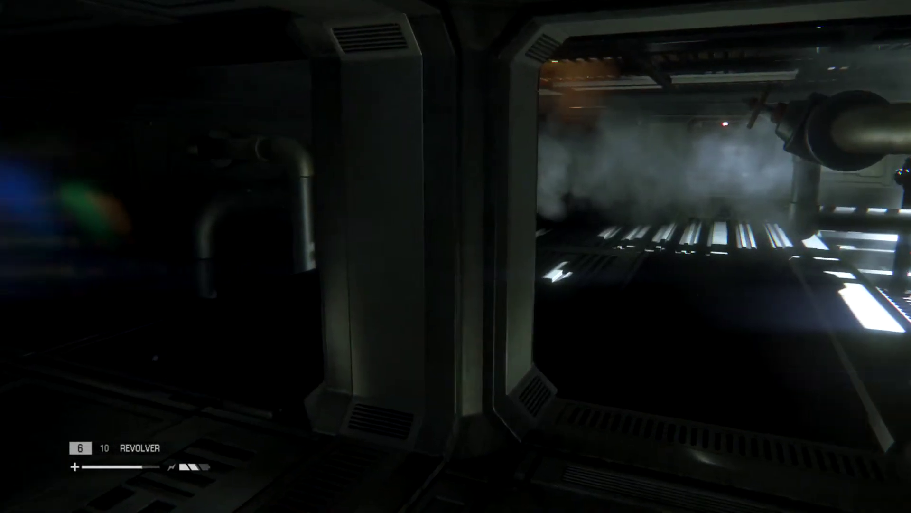
key(w)
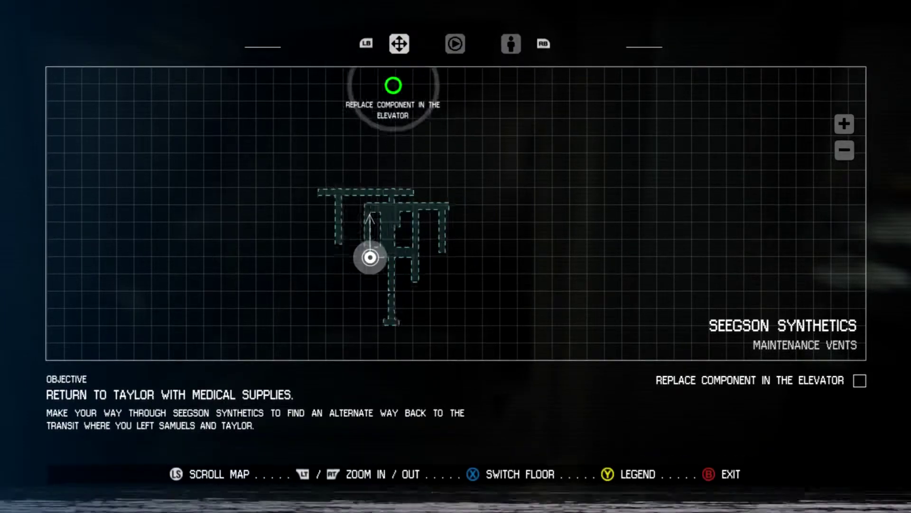
key(a)
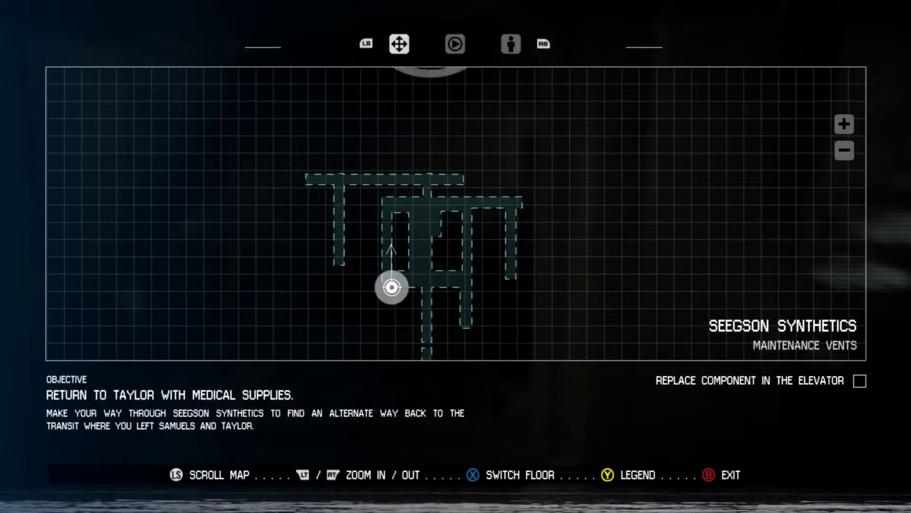
key(Escape)
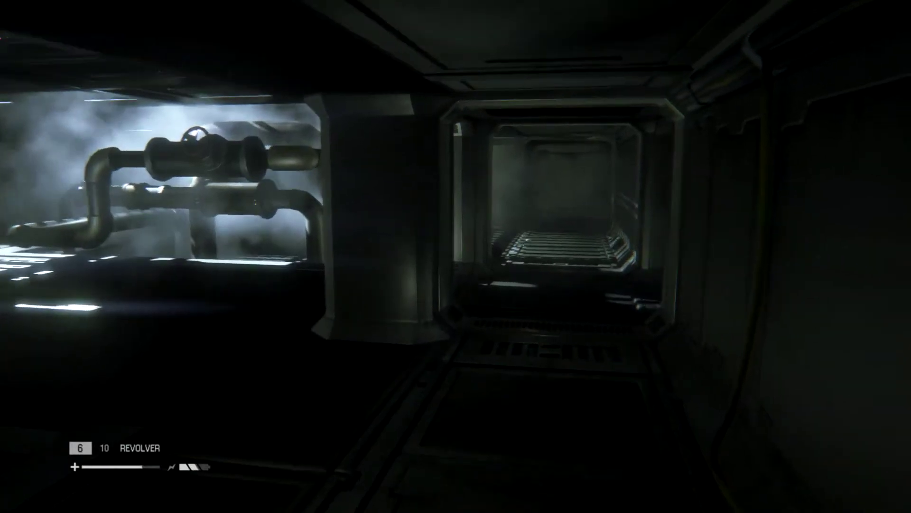
key(w)
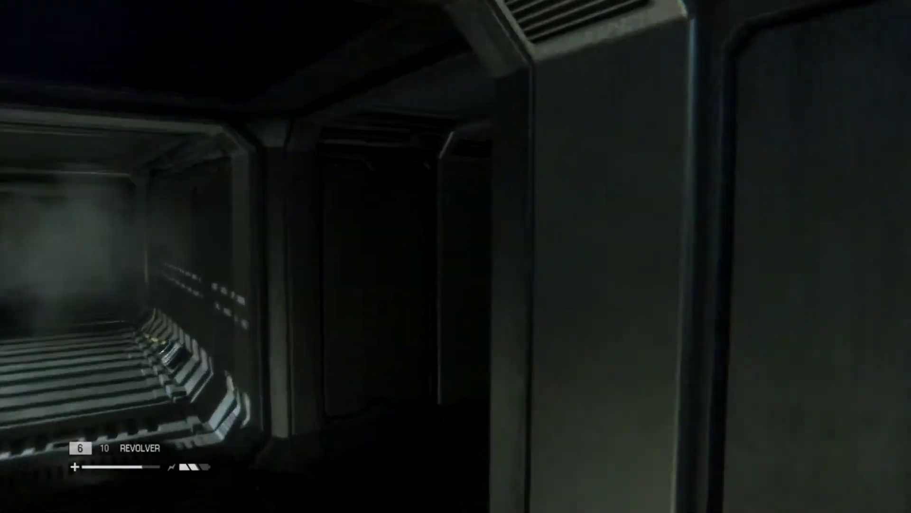
key(w)
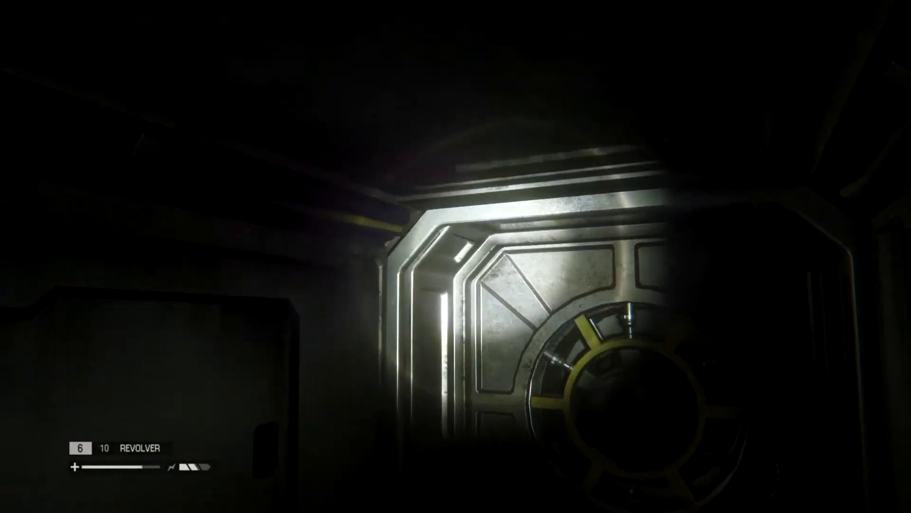
key(w)
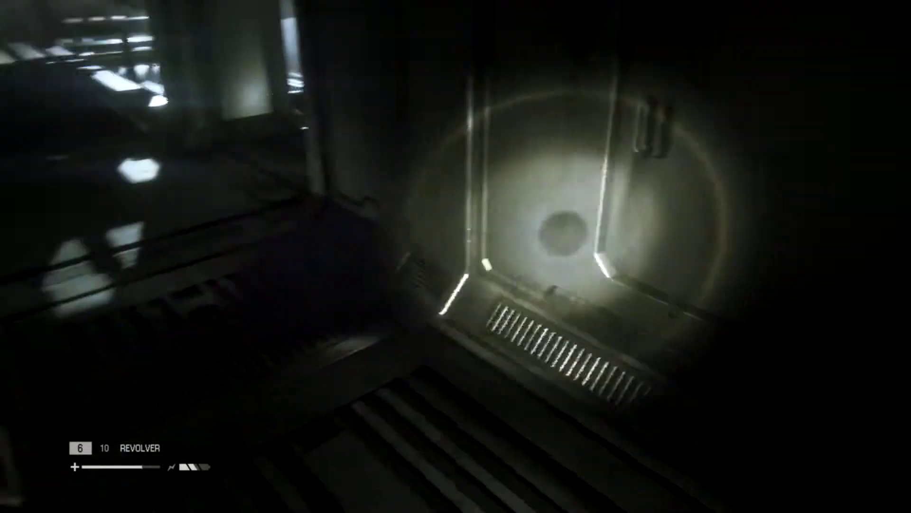
key(w)
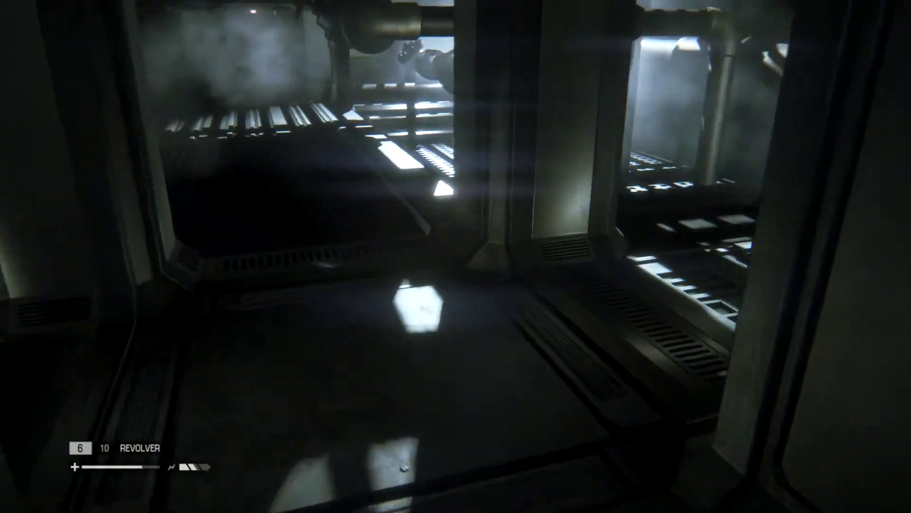
key(w)
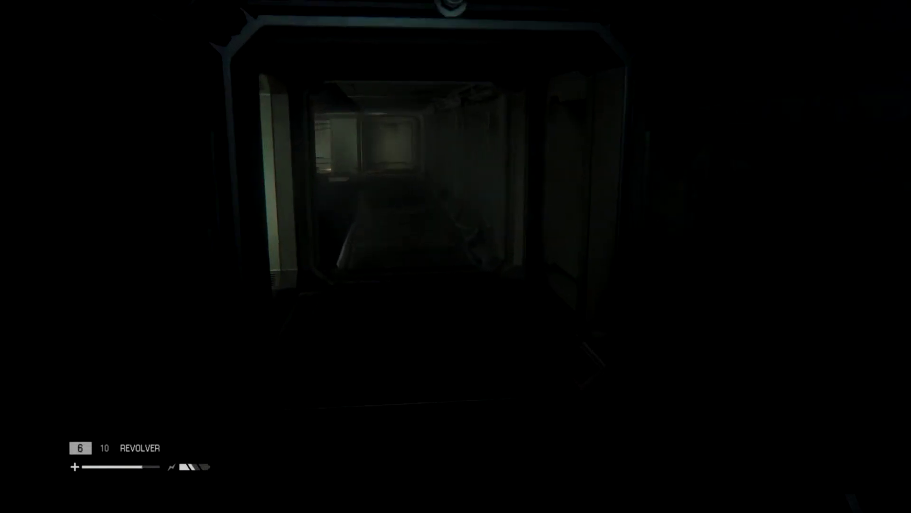
key(w)
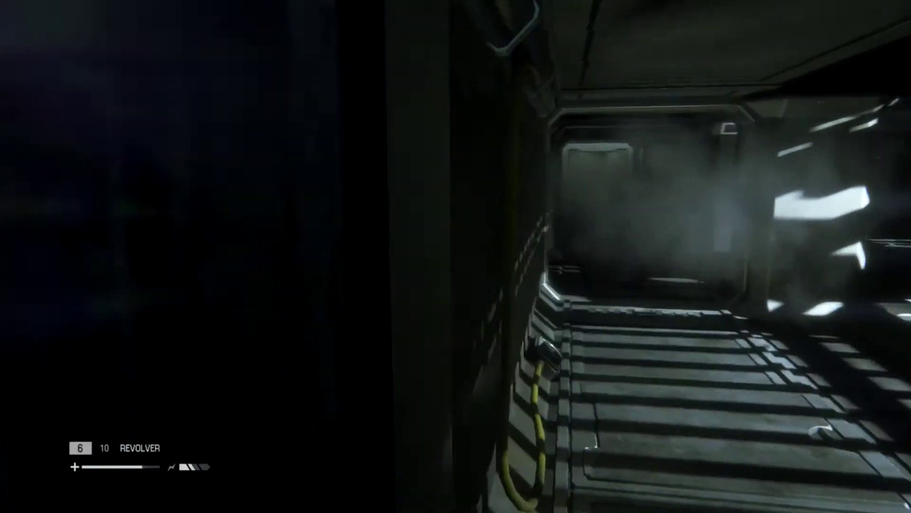
key(w)
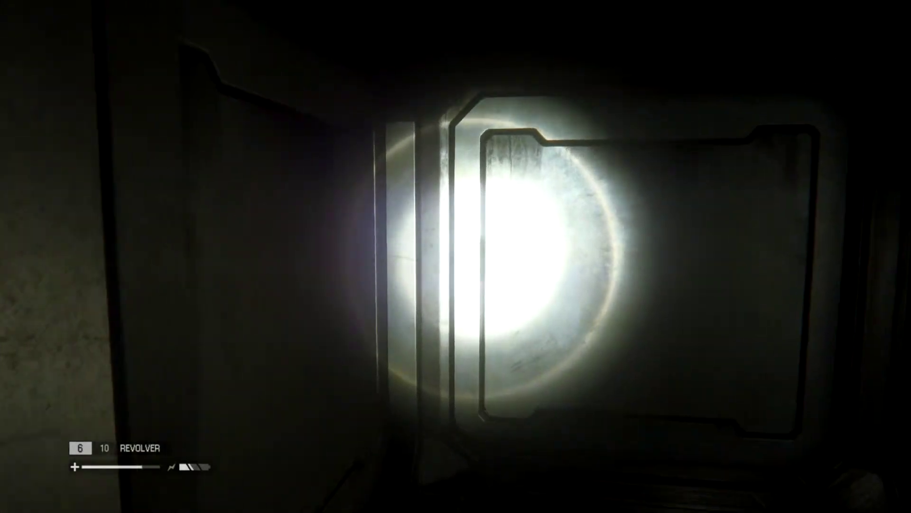
key(f)
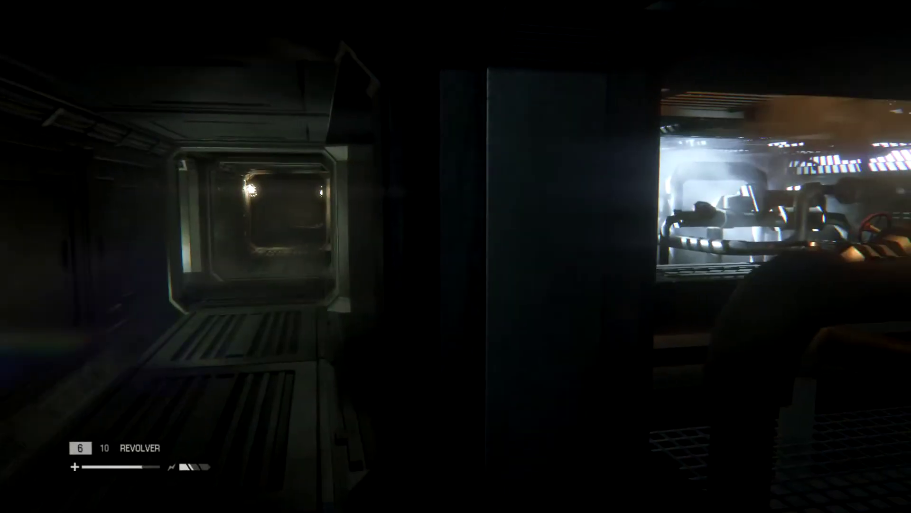
key(w)
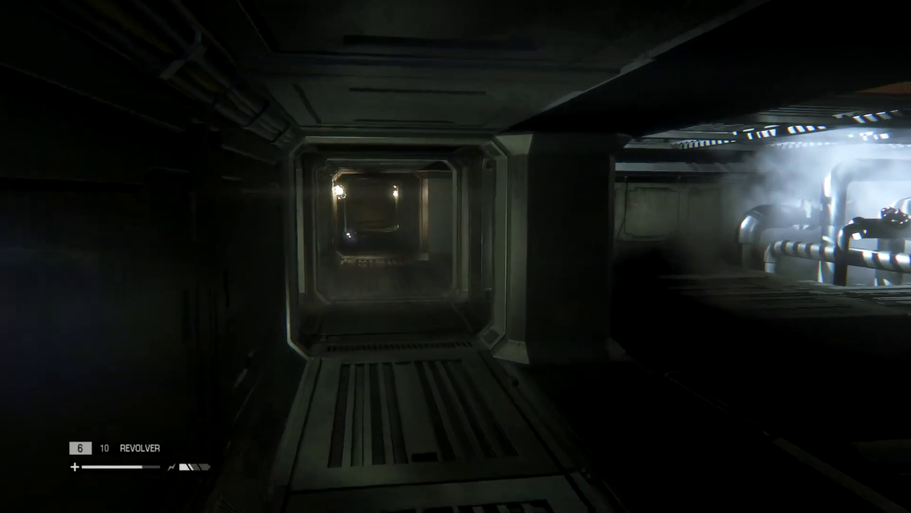
key(w)
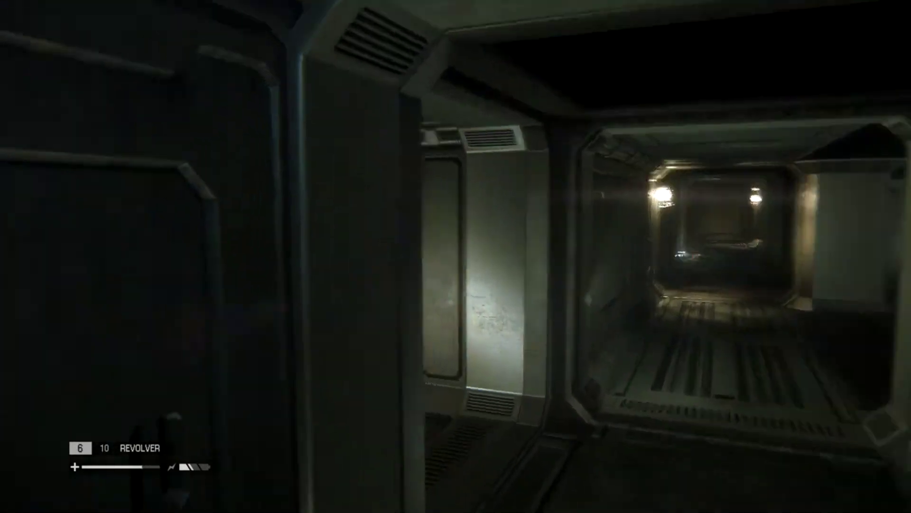
key(w)
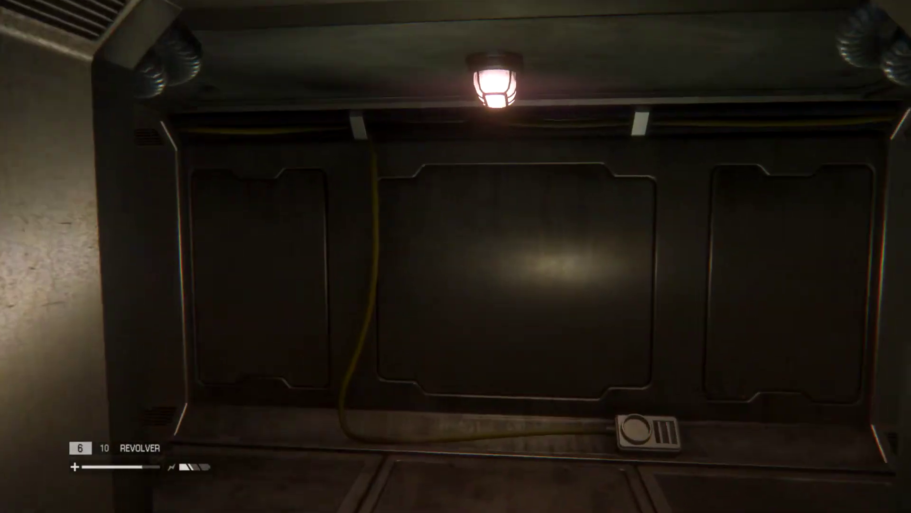
key(w)
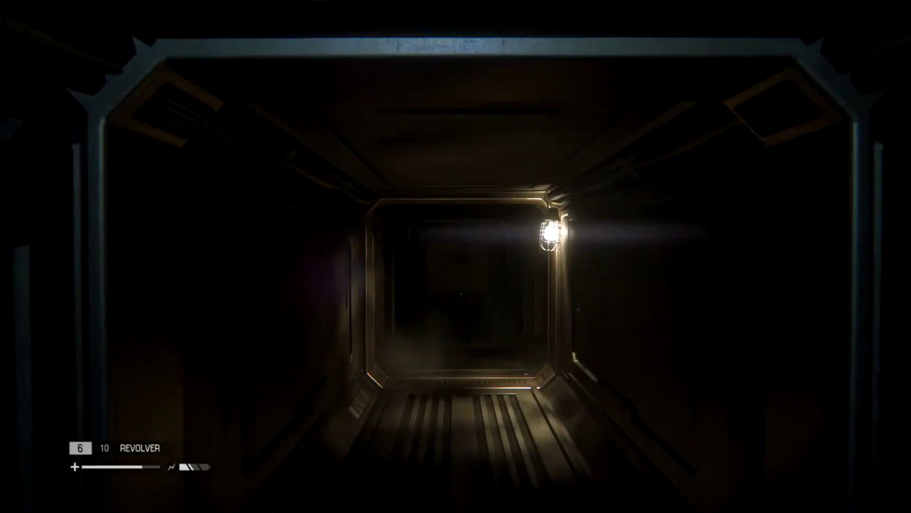
key(w)
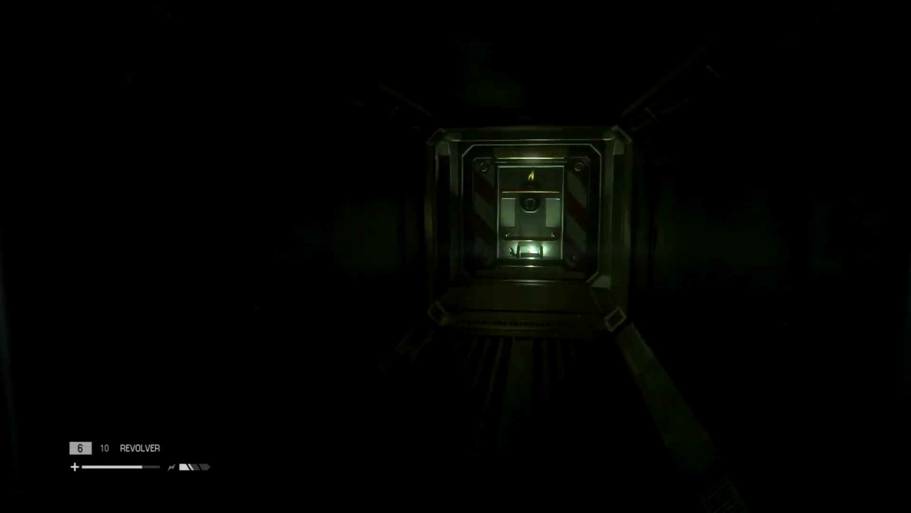
key(f)
key(w)
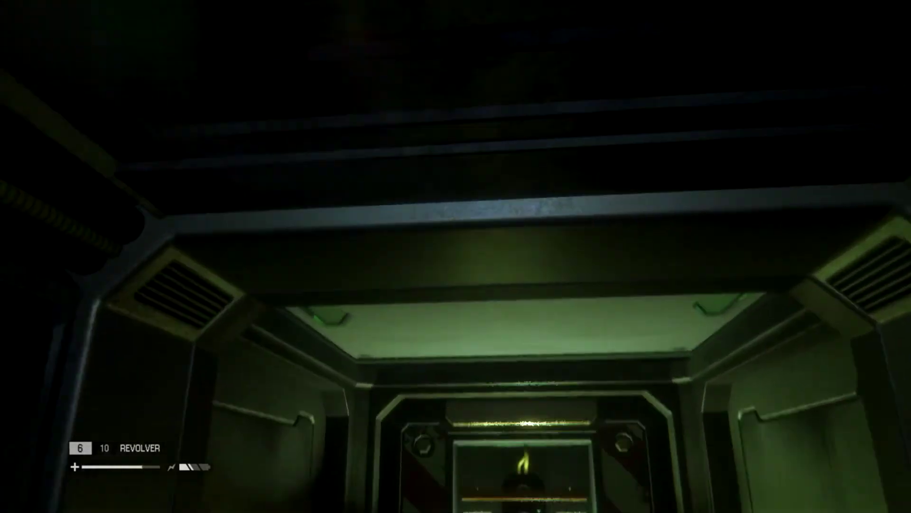
key(e)
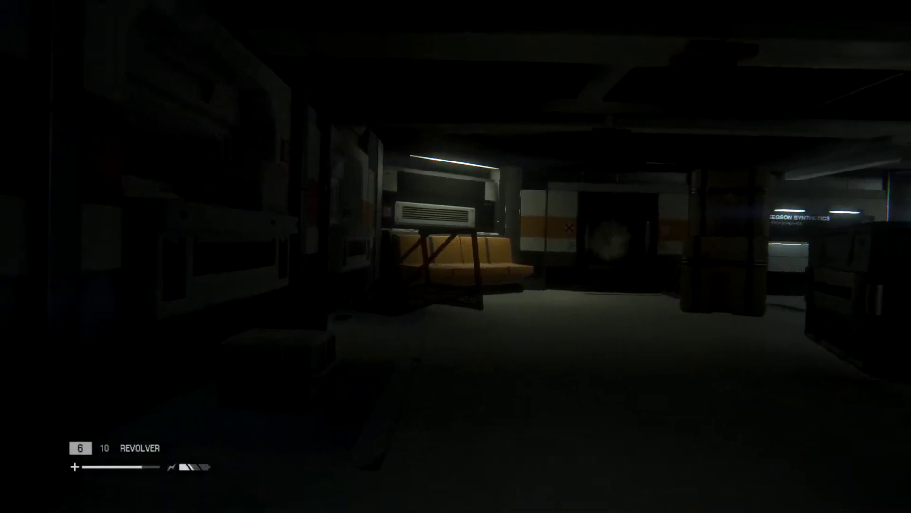
key(d)
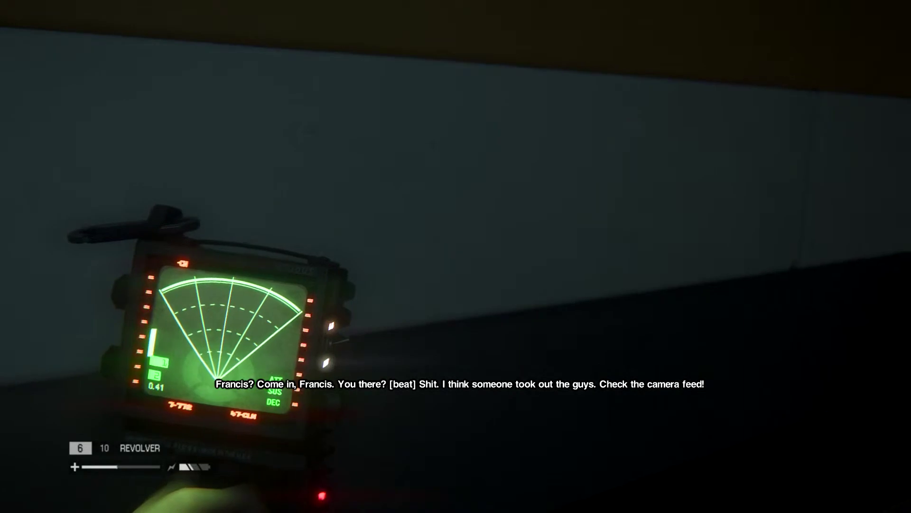
key(Tab)
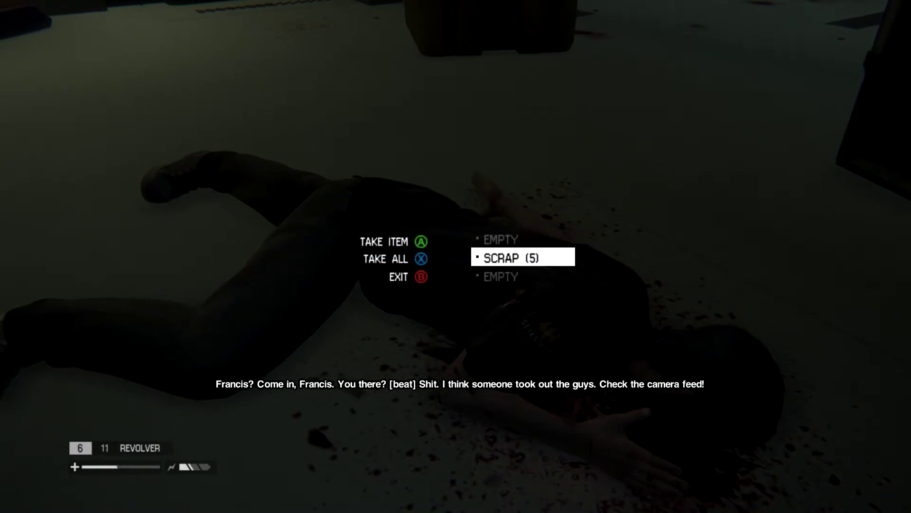
key(Escape)
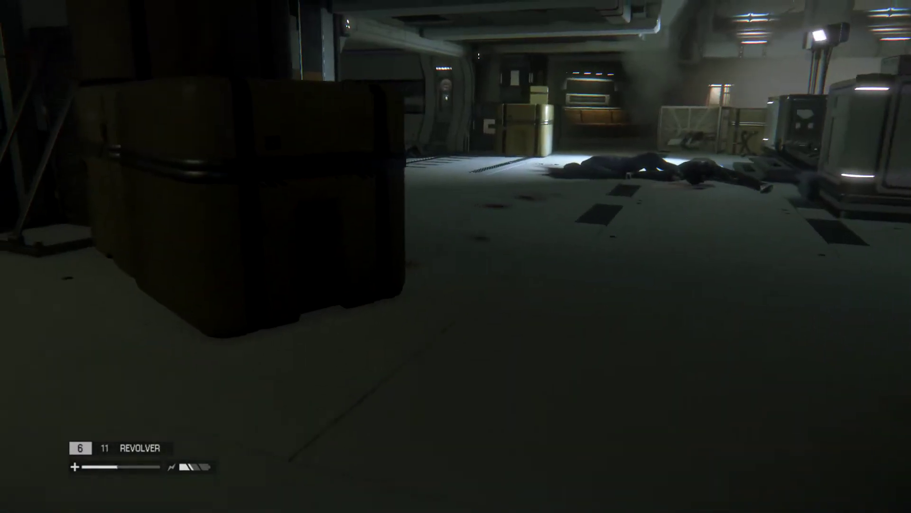